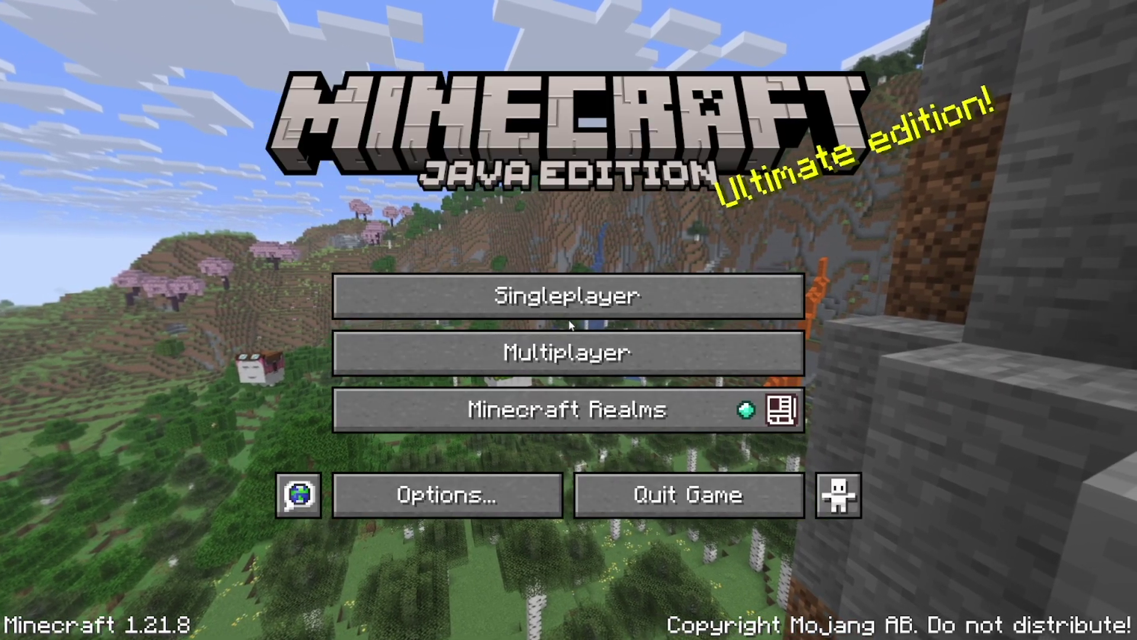
Load the most recent New World from Singleplayer and pause to the game menu
{"action": "left_click", "coordinate": [554, 296]}
{"action": "left_click", "coordinate": [539, 186]}
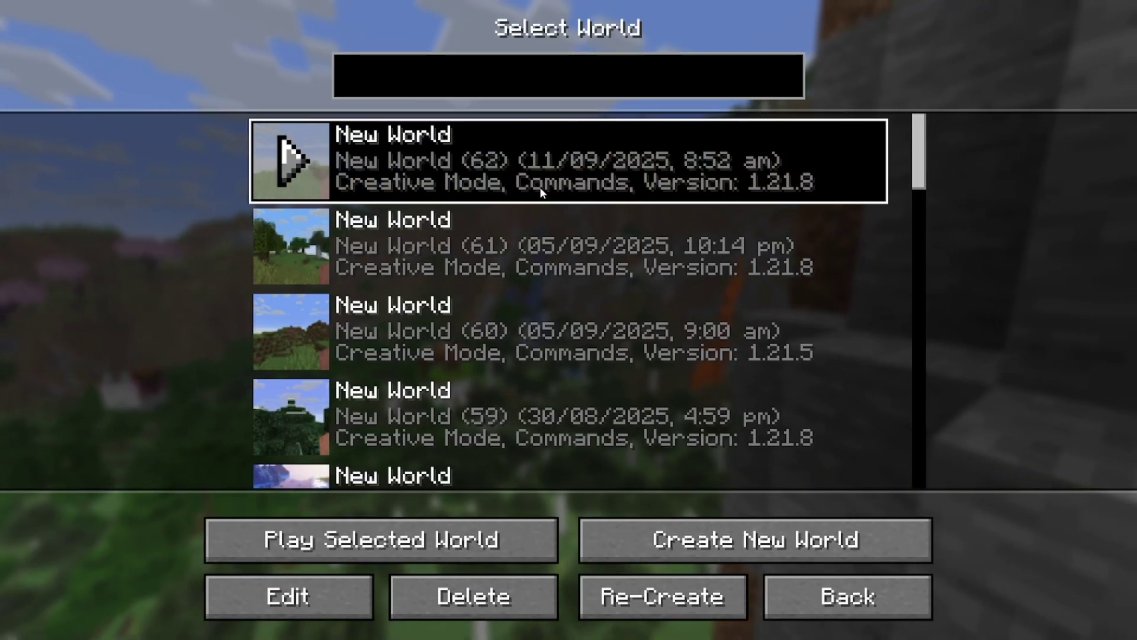
{"action": "left_click", "coordinate": [472, 540]}
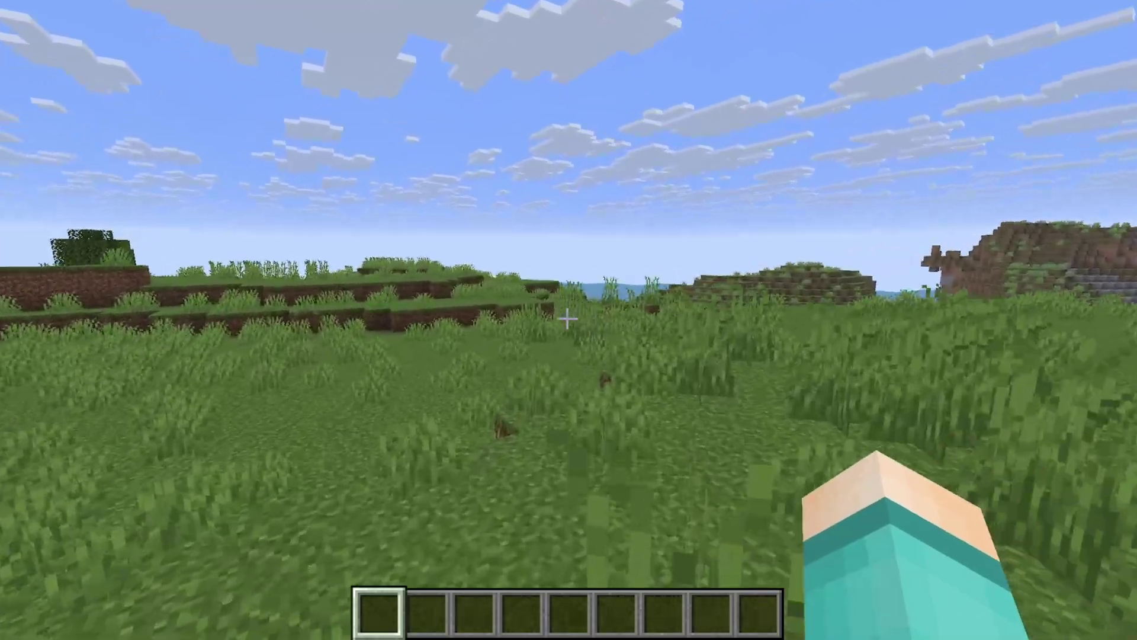
{"action": "key", "text": "Escape"}
Open the world to LAN in Creative with commands allowed, on port 53139
{"action": "left_click", "coordinate": [646, 380]}
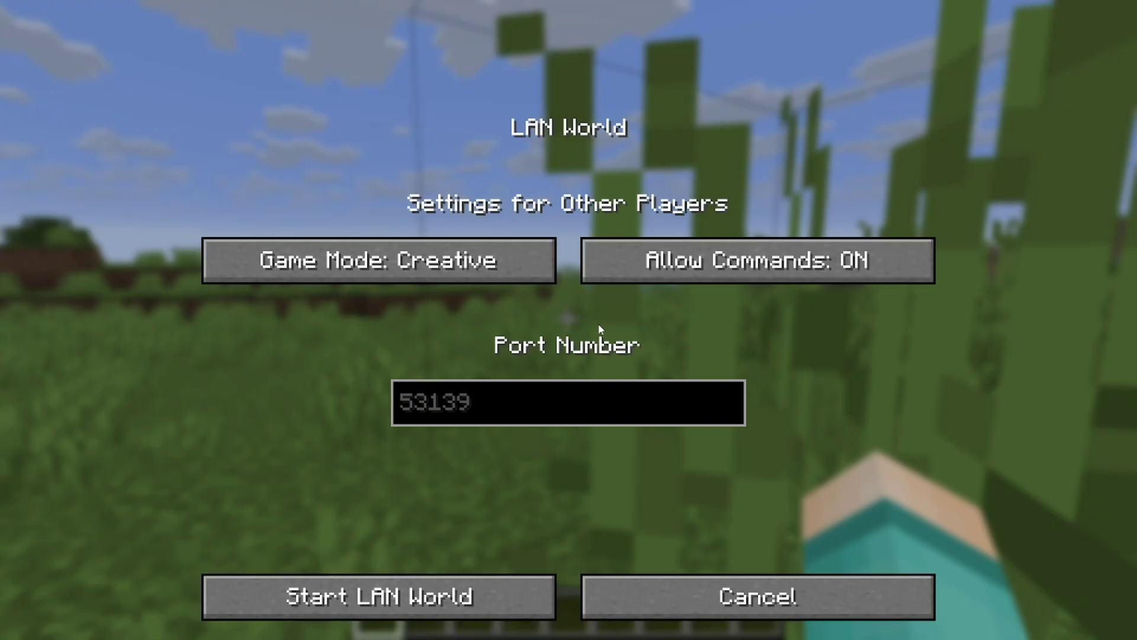
{"action": "left_click", "coordinate": [444, 596]}
Walk forward from the grassland past the flowers and under the acacias into the savanna valley
{"action": "key", "text": "w"}
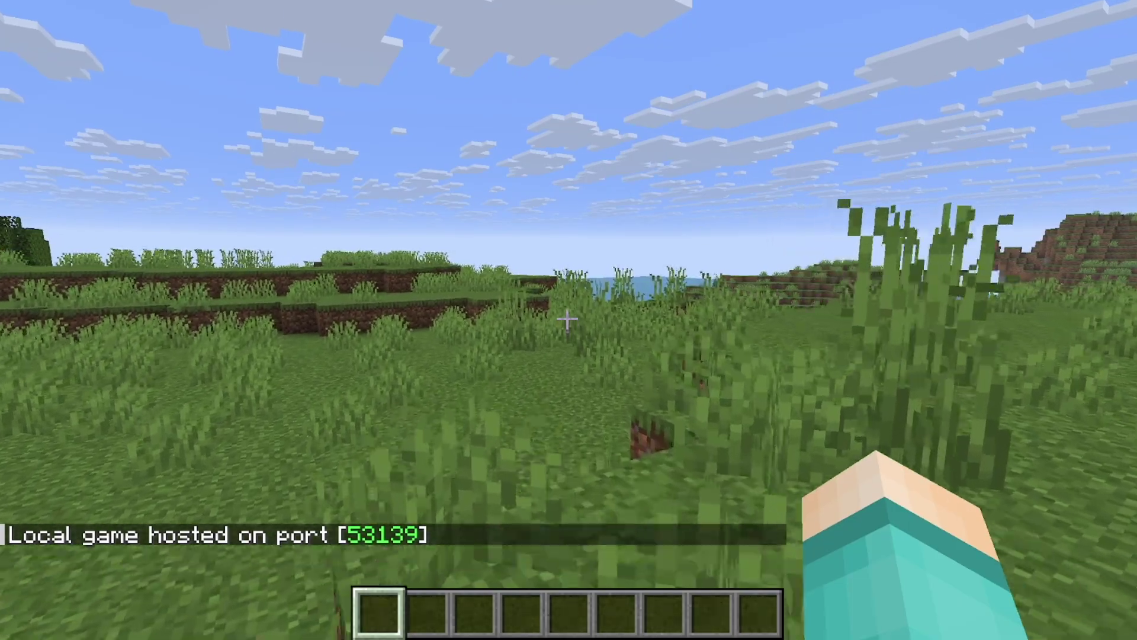
{"action": "key", "text": "w"}
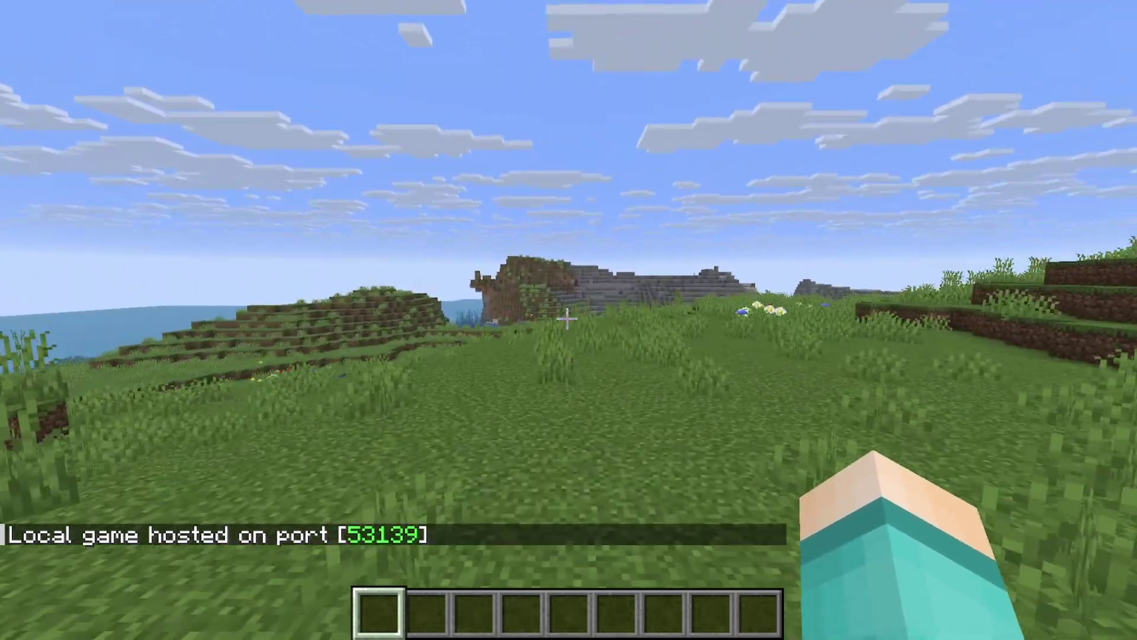
{"action": "key", "text": "w"}
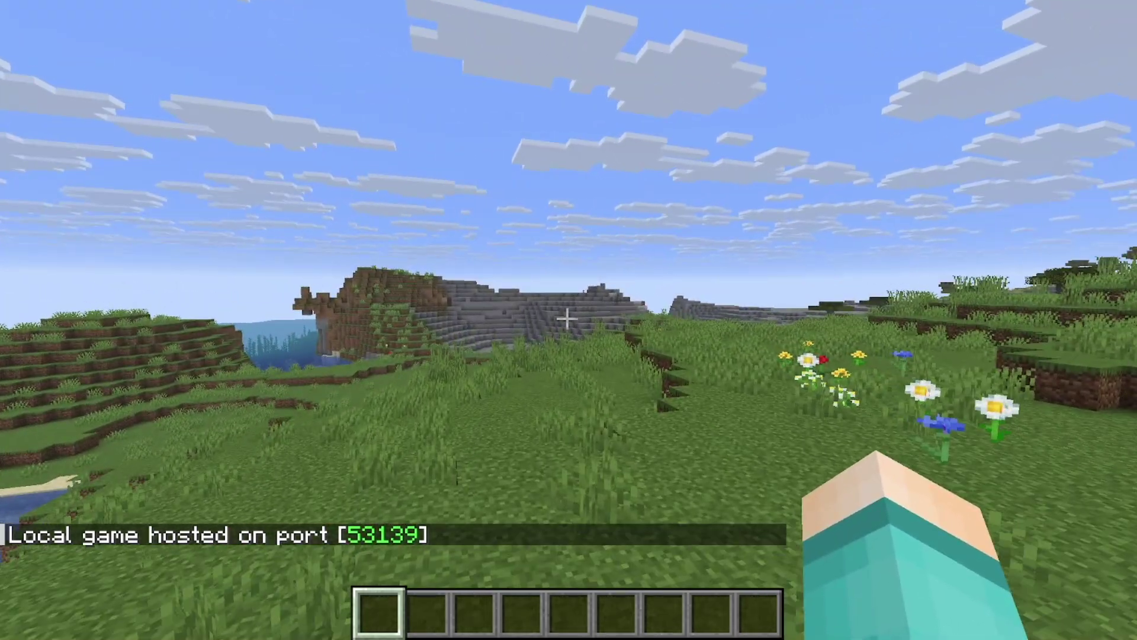
{"action": "key", "text": "w"}
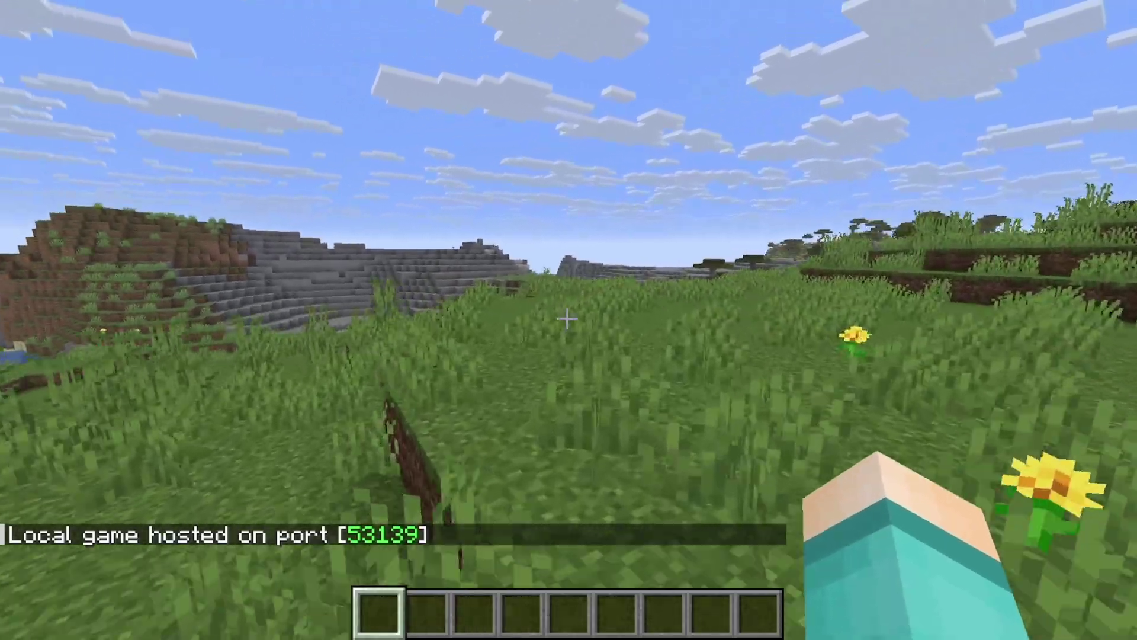
{"action": "key", "text": "w"}
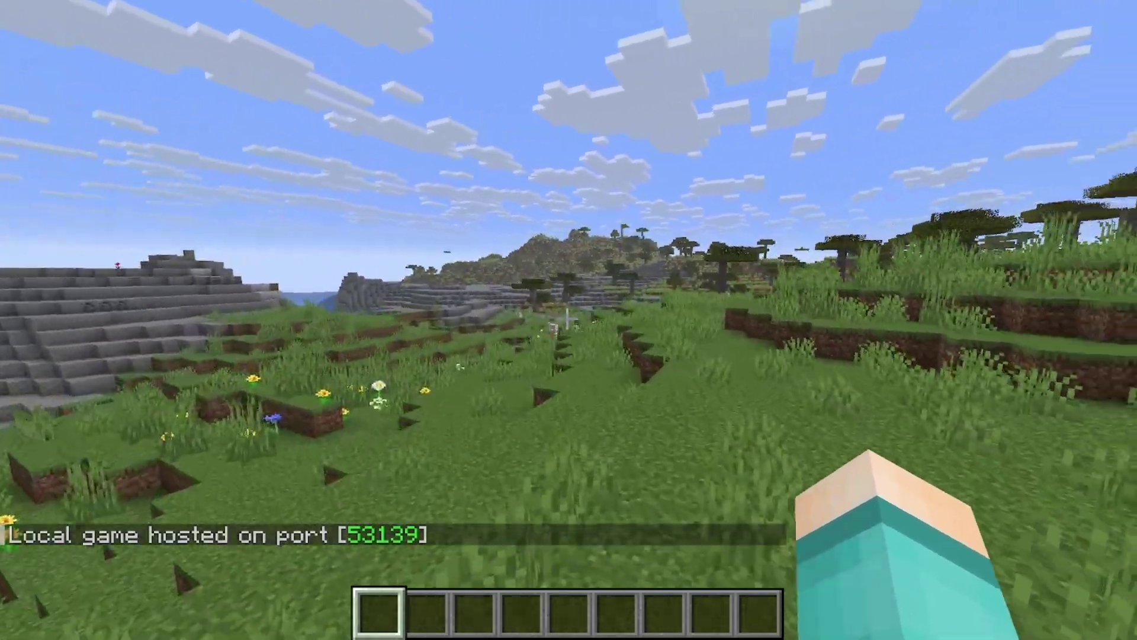
{"action": "key", "text": "w"}
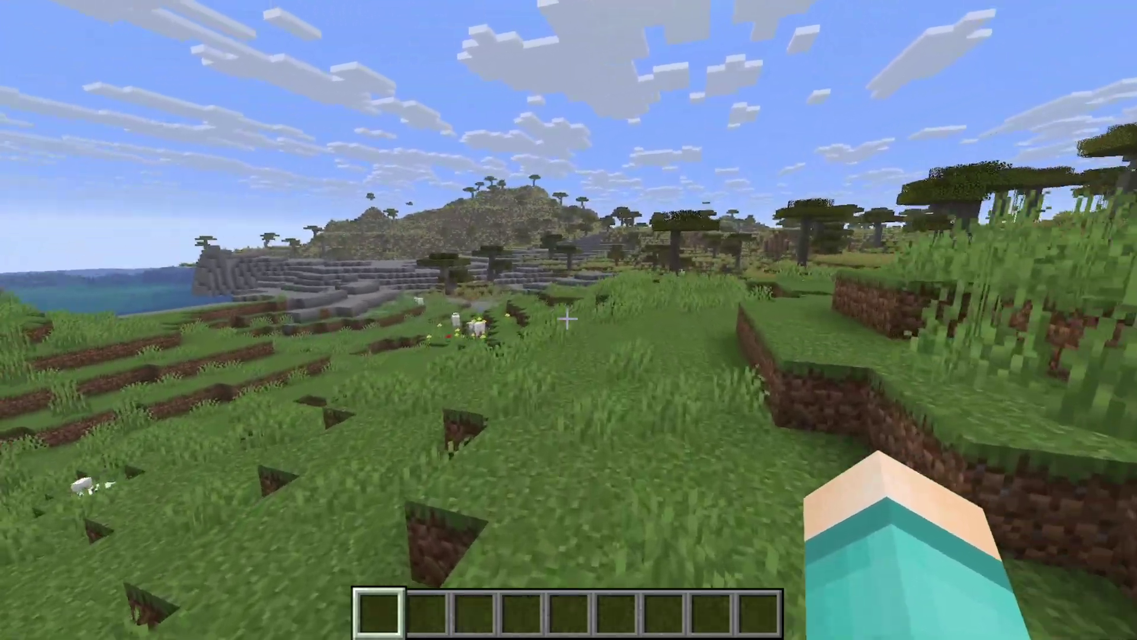
{"action": "key", "text": "w"}
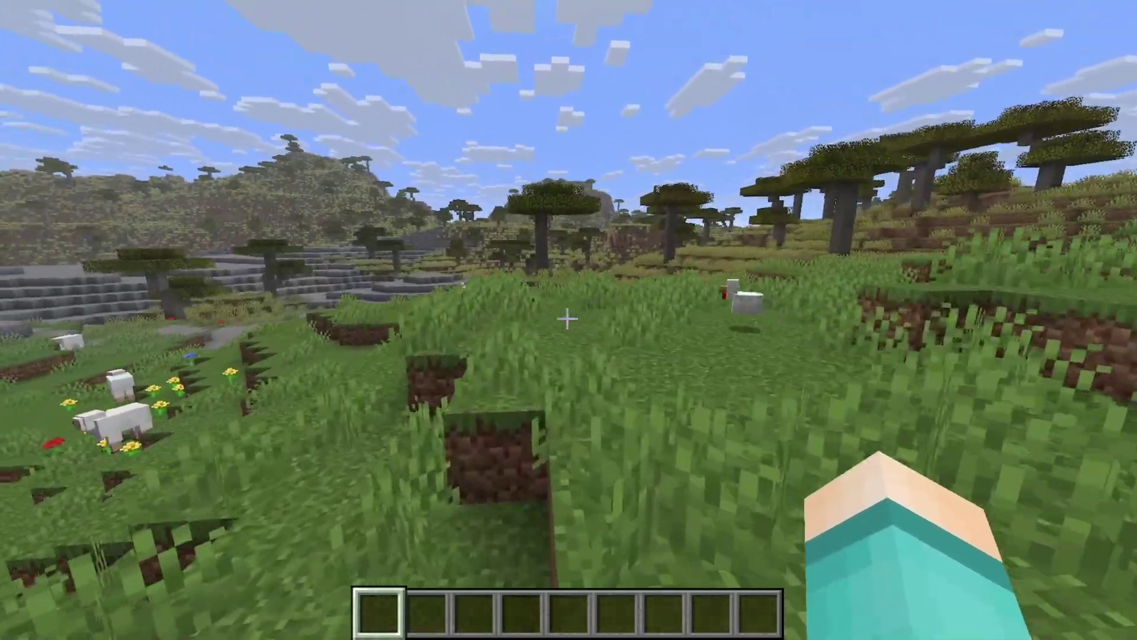
{"action": "key", "text": "w"}
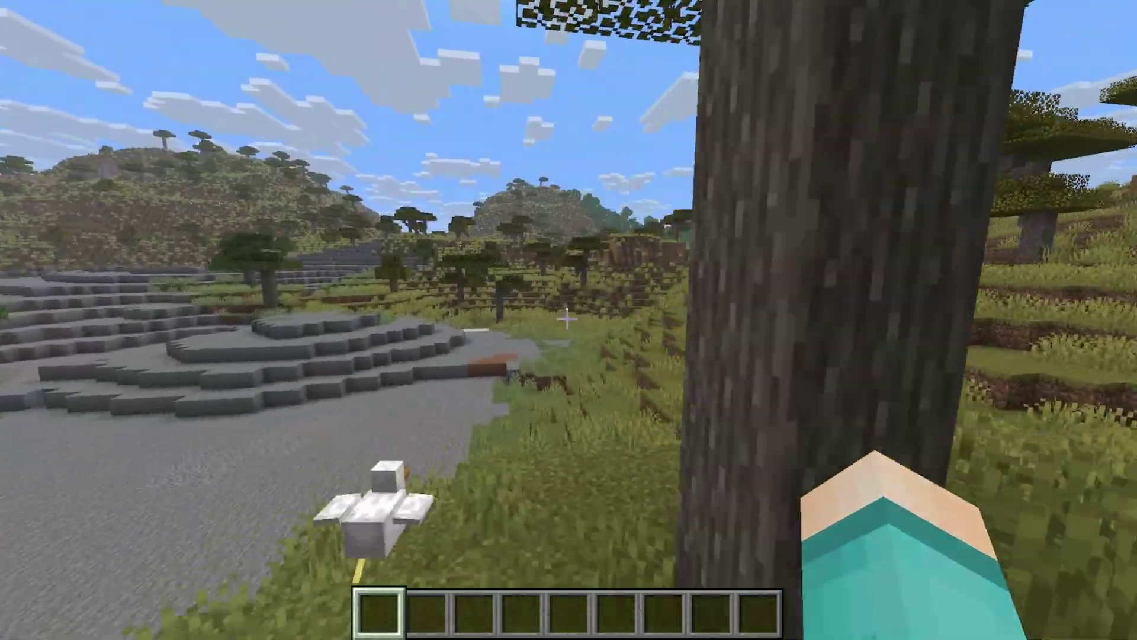
{"action": "key", "text": "w"}
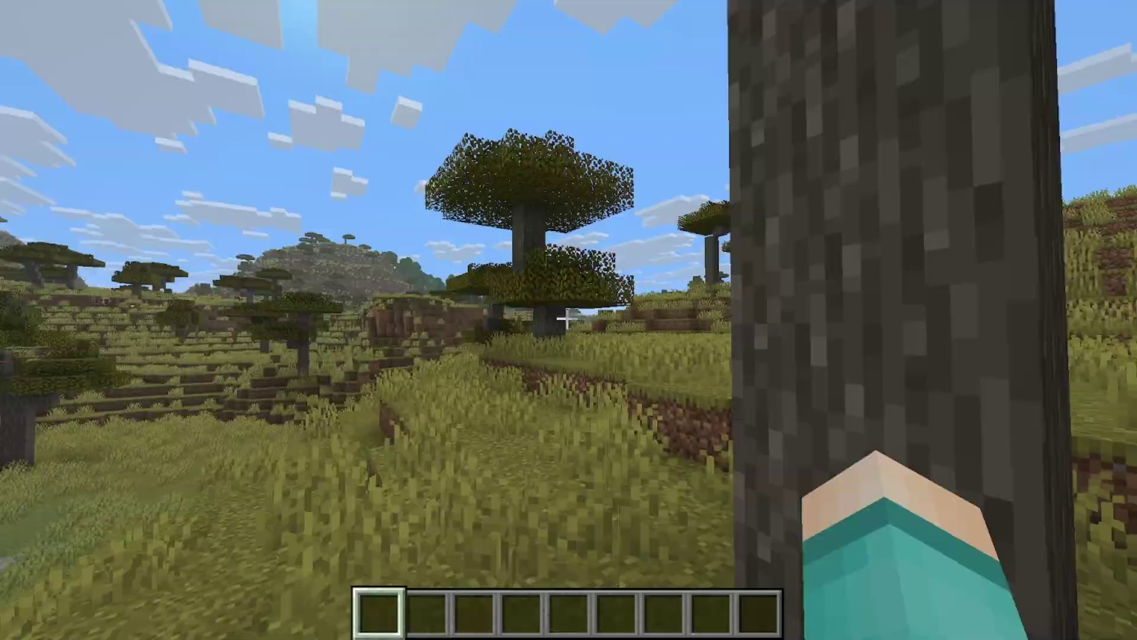
{"action": "key", "text": "w"}
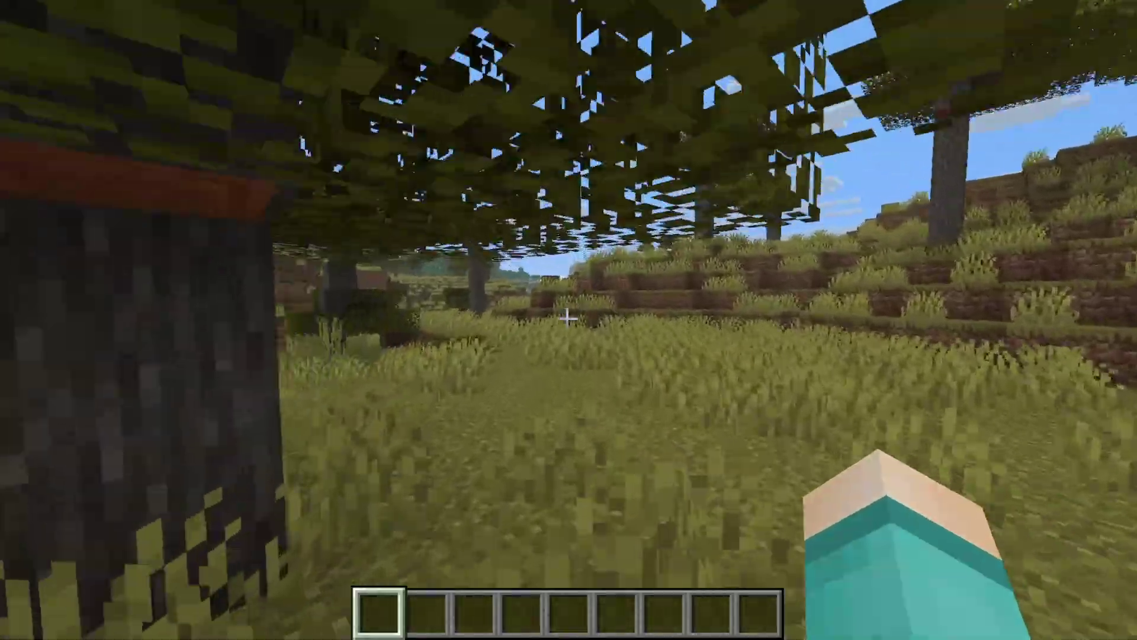
{"action": "key", "text": "w"}
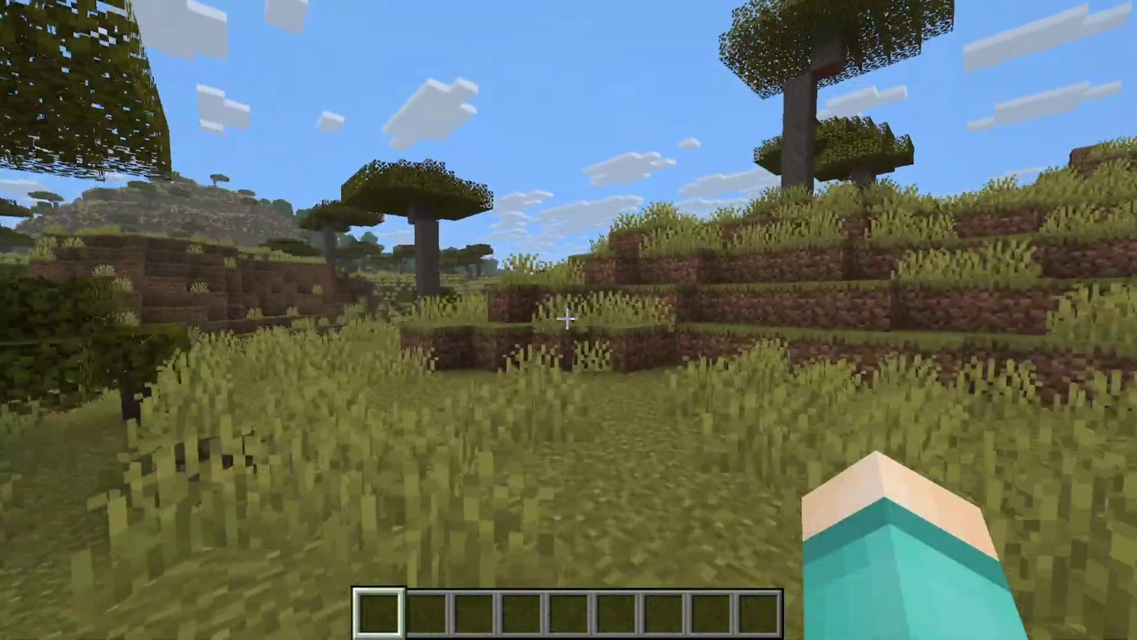
{"action": "key", "text": "w"}
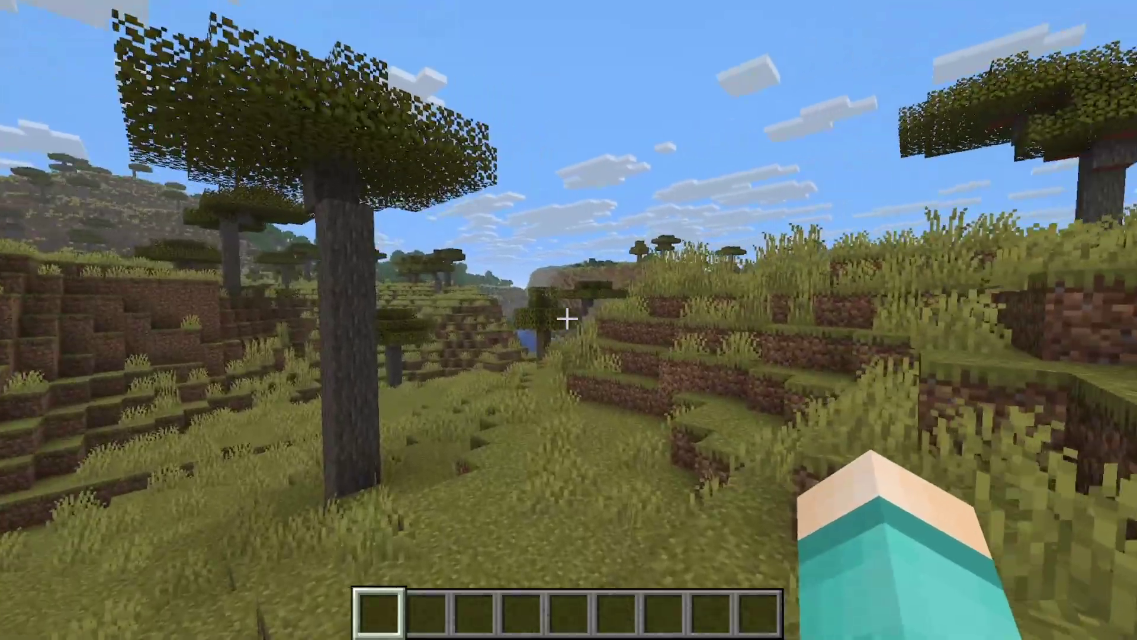
{"action": "key", "text": "w"}
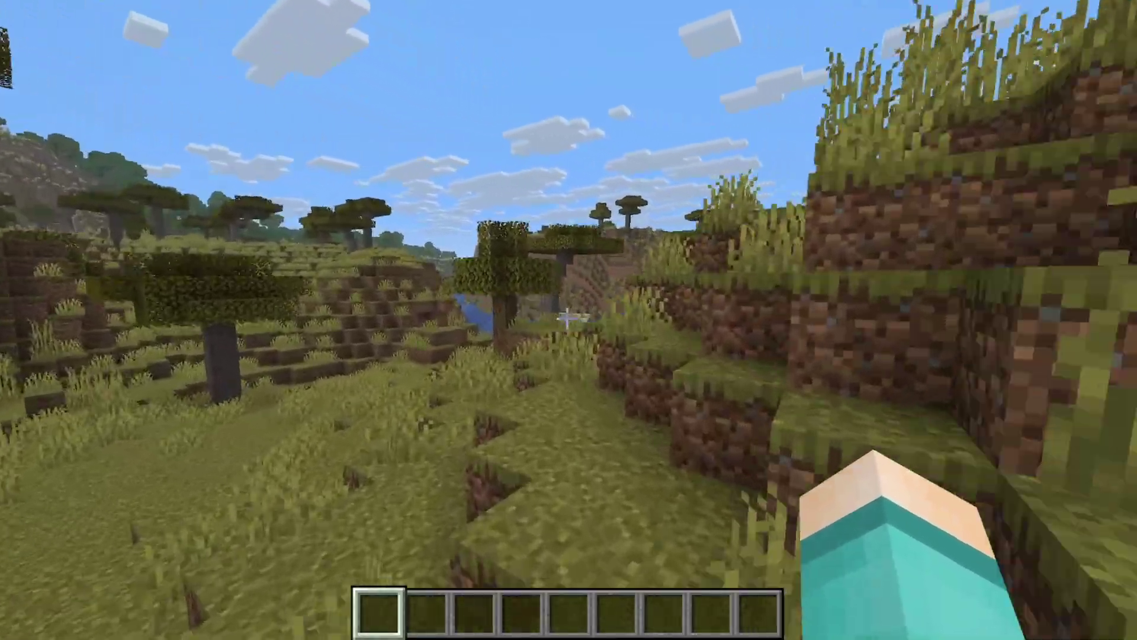
{"action": "key", "text": "w"}
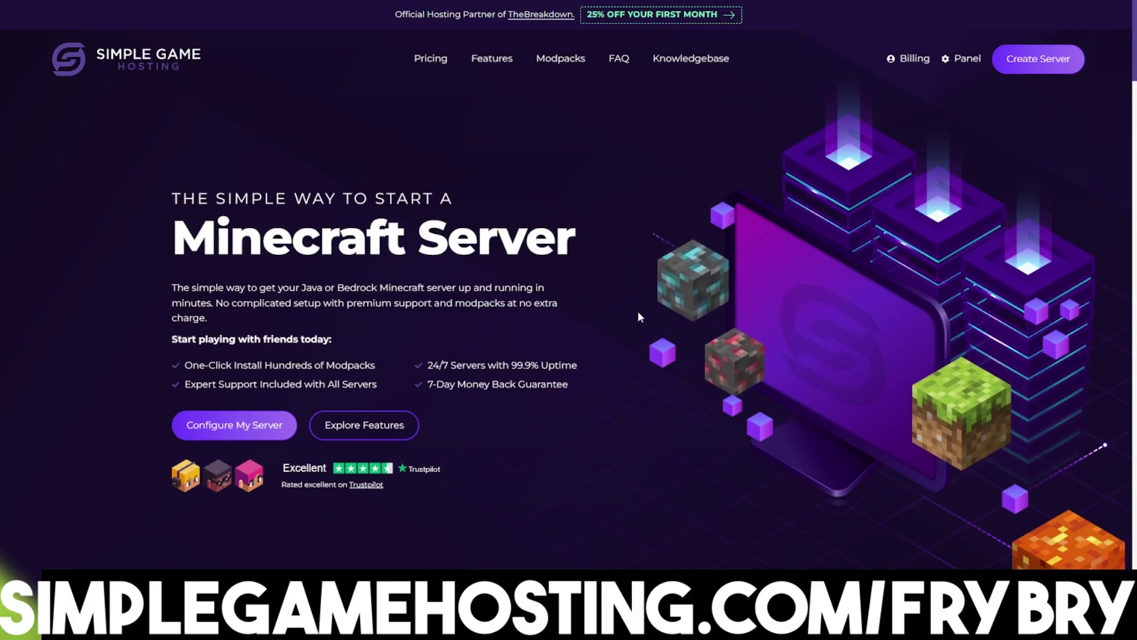
Show the Modpack Installer under the SGH Minecraft Server's Modpacks & Versions tab
{"action": "scroll", "coordinate": [464, 334], "scroll_direction": "down", "scroll_amount": 15}
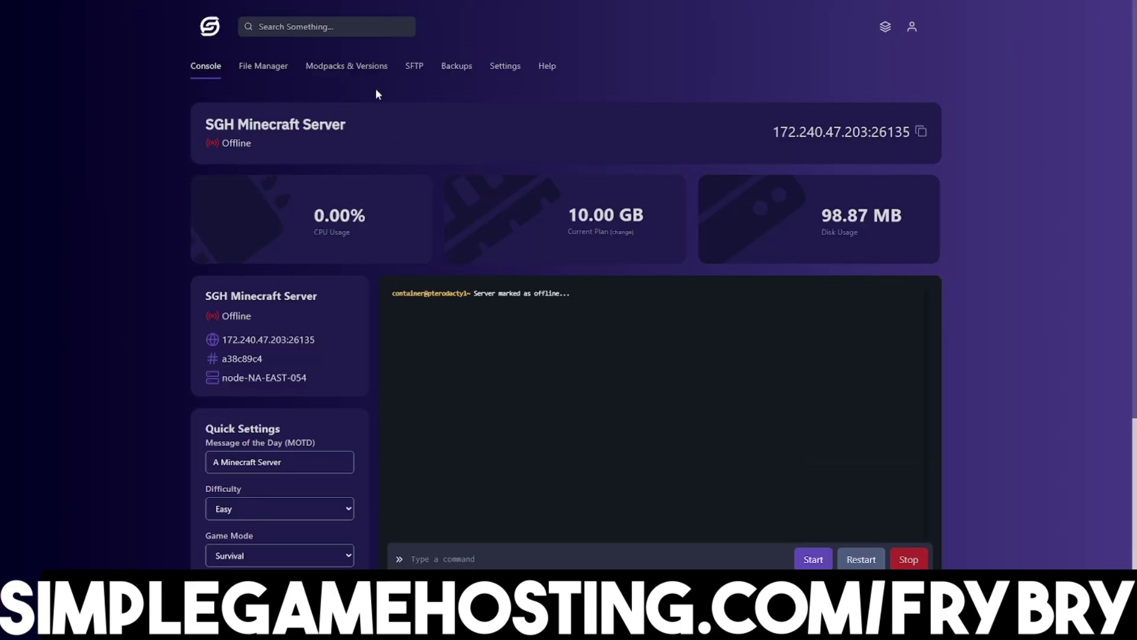
{"action": "left_click", "coordinate": [371, 76]}
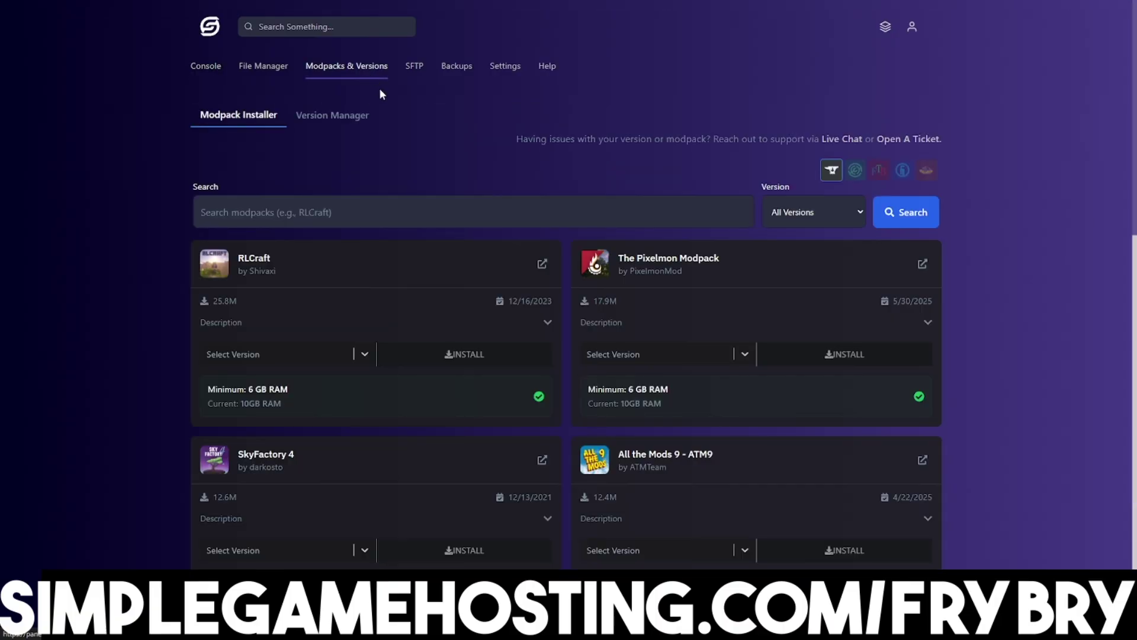
{"action": "scroll", "coordinate": [381, 90], "scroll_direction": "down", "scroll_amount": 1}
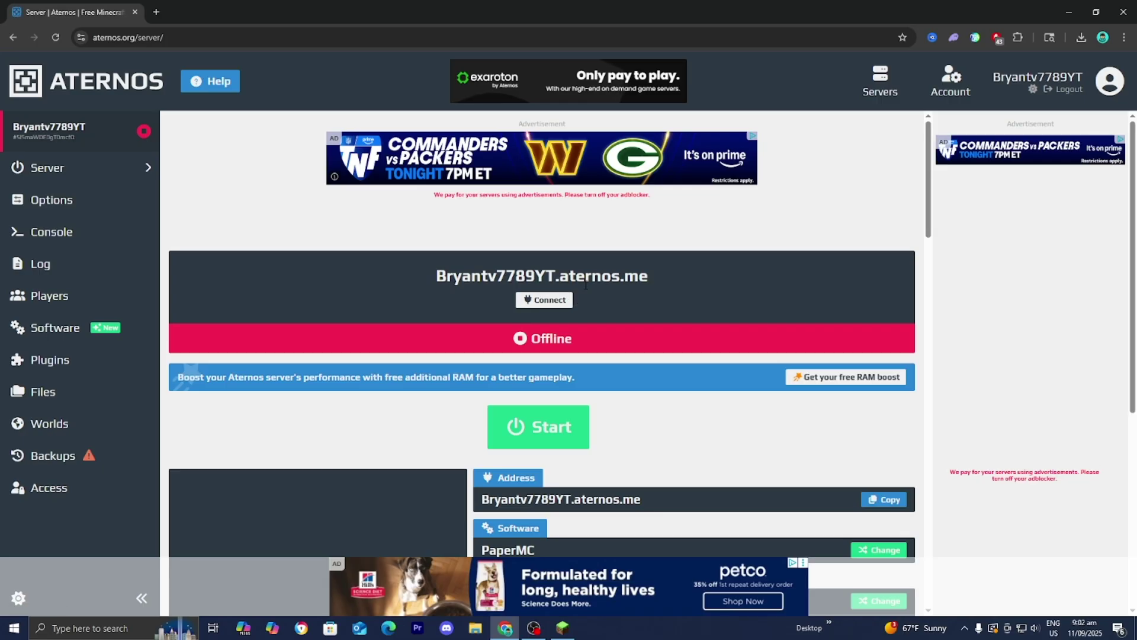
Review the Aternos server's address, PaperMC software and 1.21.8 version, then return to Minecraft
{"action": "scroll", "coordinate": [586, 285], "scroll_direction": "down", "scroll_amount": 1}
{"action": "scroll", "coordinate": [586, 289], "scroll_direction": "down", "scroll_amount": 1}
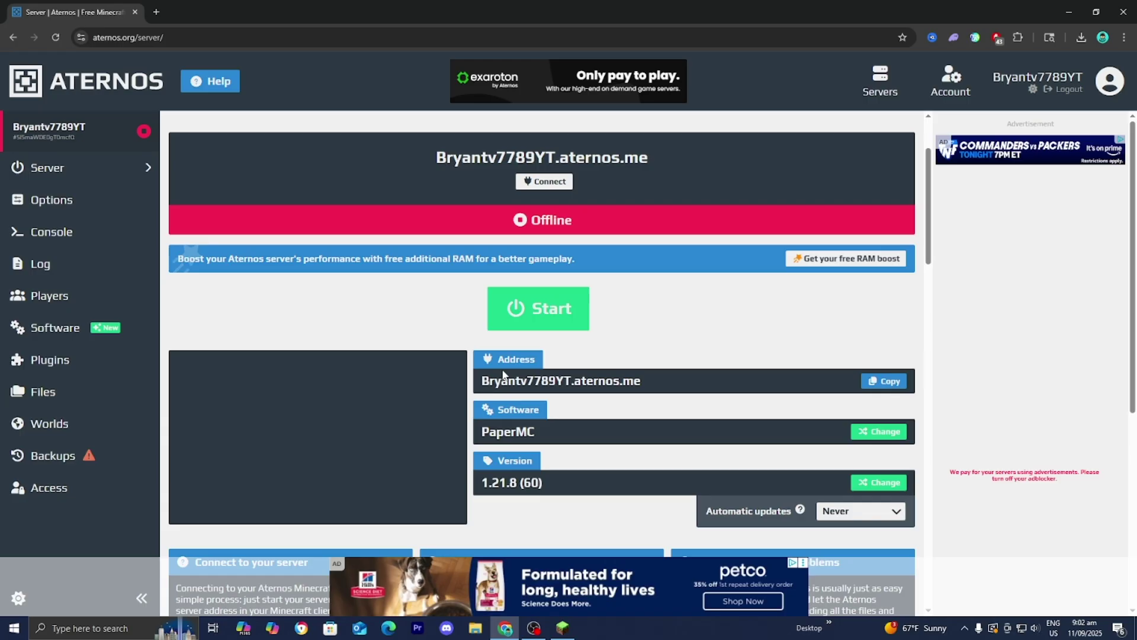
{"action": "left_click", "coordinate": [572, 634]}
Add the pasted Aternos address as a new multiplayer server, then go back to the title screen
{"action": "left_click", "coordinate": [592, 355]}
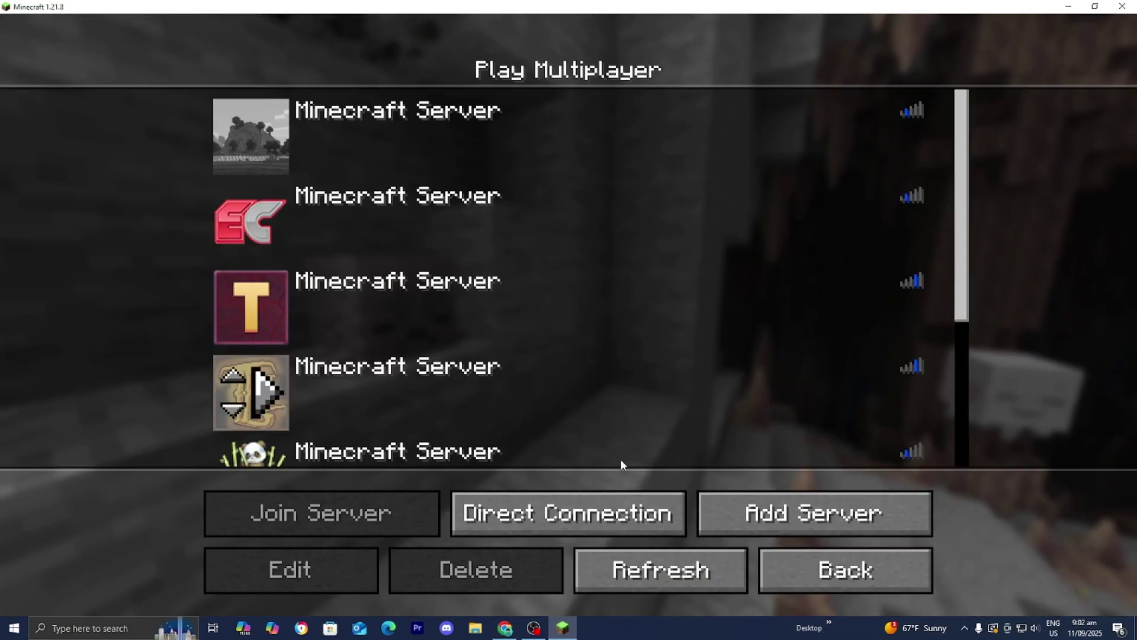
{"action": "left_click", "coordinate": [737, 507]}
{"action": "left_click", "coordinate": [584, 289]}
{"action": "type", "text": "Bryantv7789YT.aternos.me"}
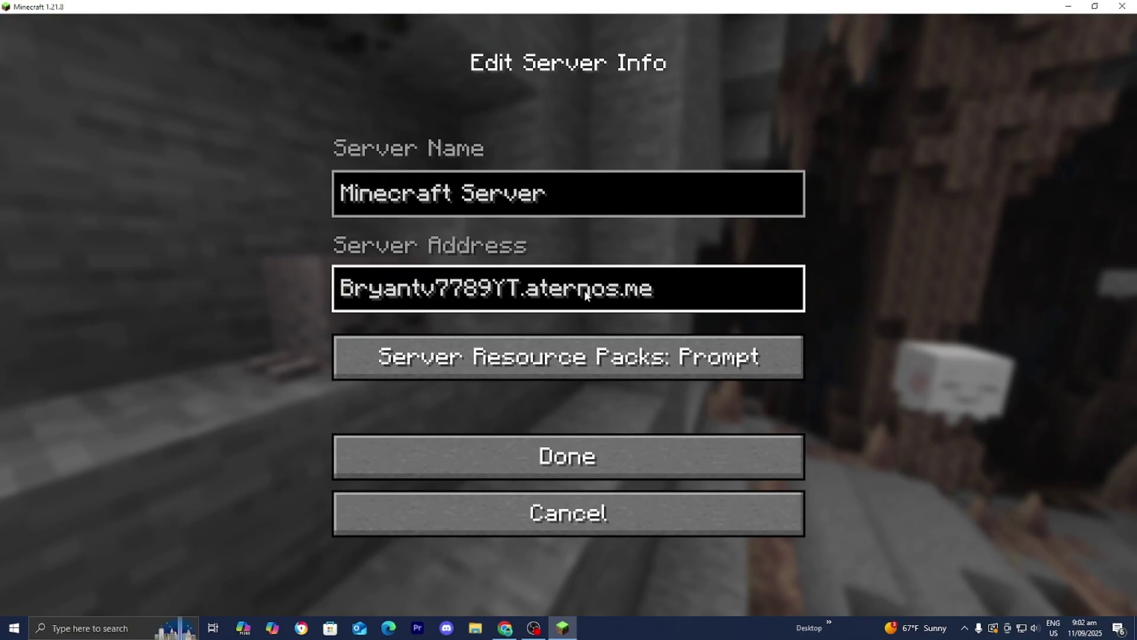
{"action": "left_click", "coordinate": [568, 439]}
{"action": "scroll", "coordinate": [567, 438], "scroll_direction": "down", "scroll_amount": 5}
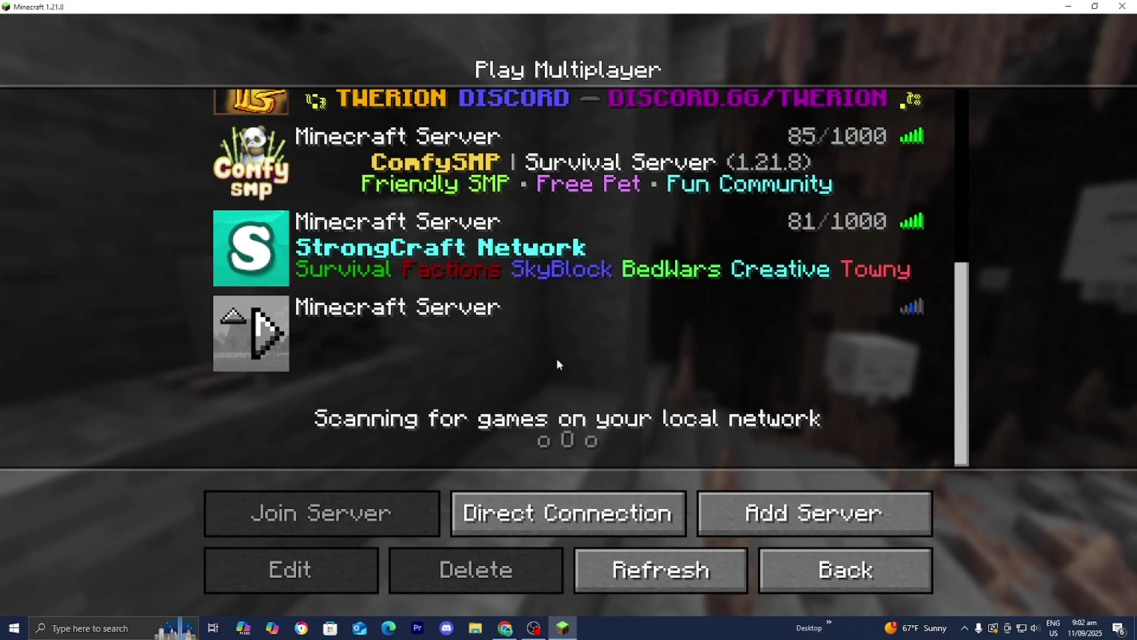
{"action": "key", "text": "Escape"}
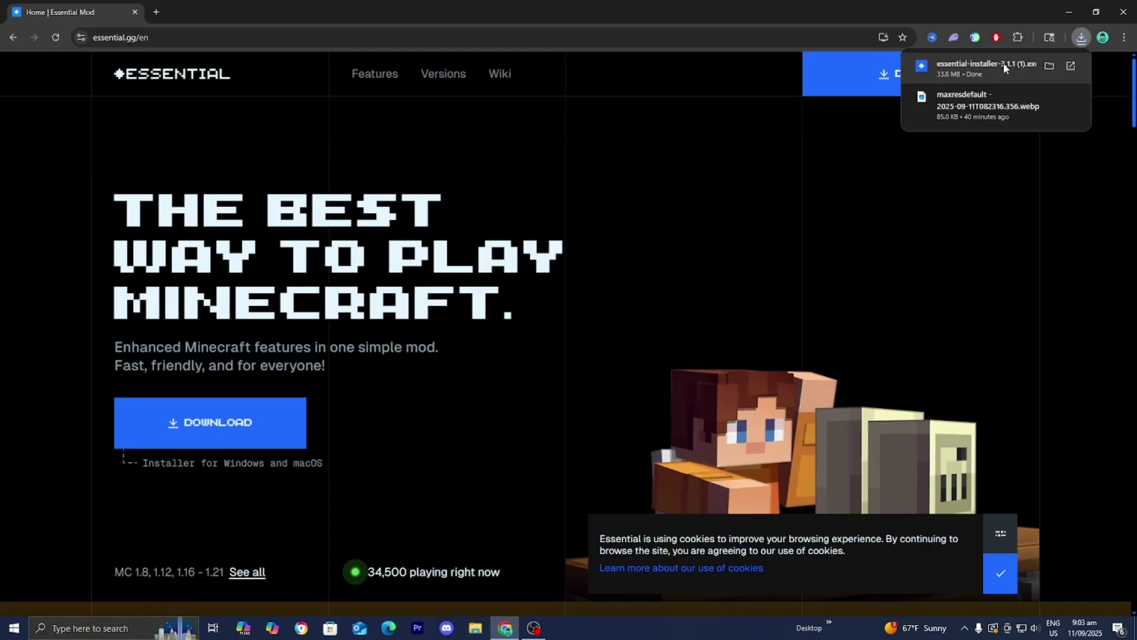
Create a new 1.21.8 Fabric Essential installation for Minecraft Launcher and install Essential
{"action": "left_click", "coordinate": [1004, 64]}
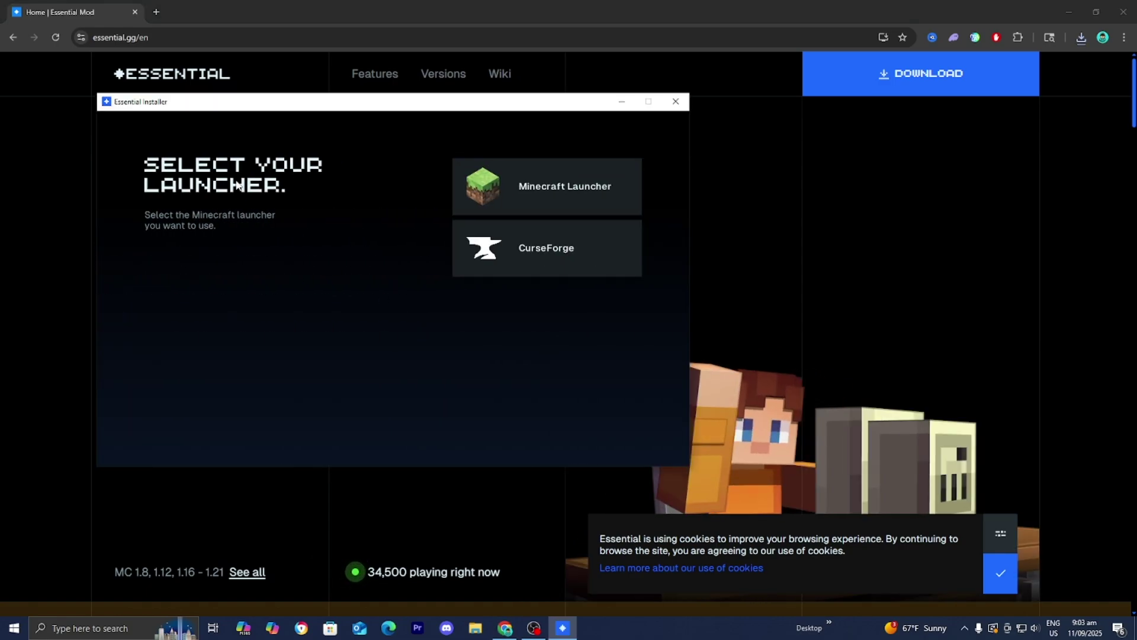
{"action": "left_click", "coordinate": [524, 193]}
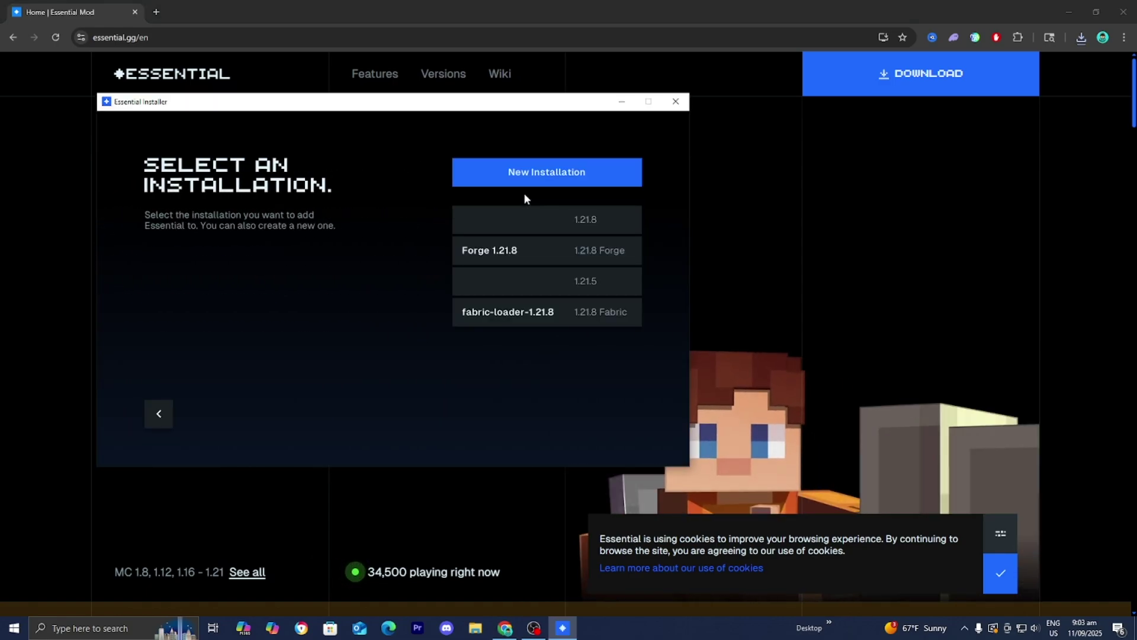
{"action": "left_click", "coordinate": [525, 184]}
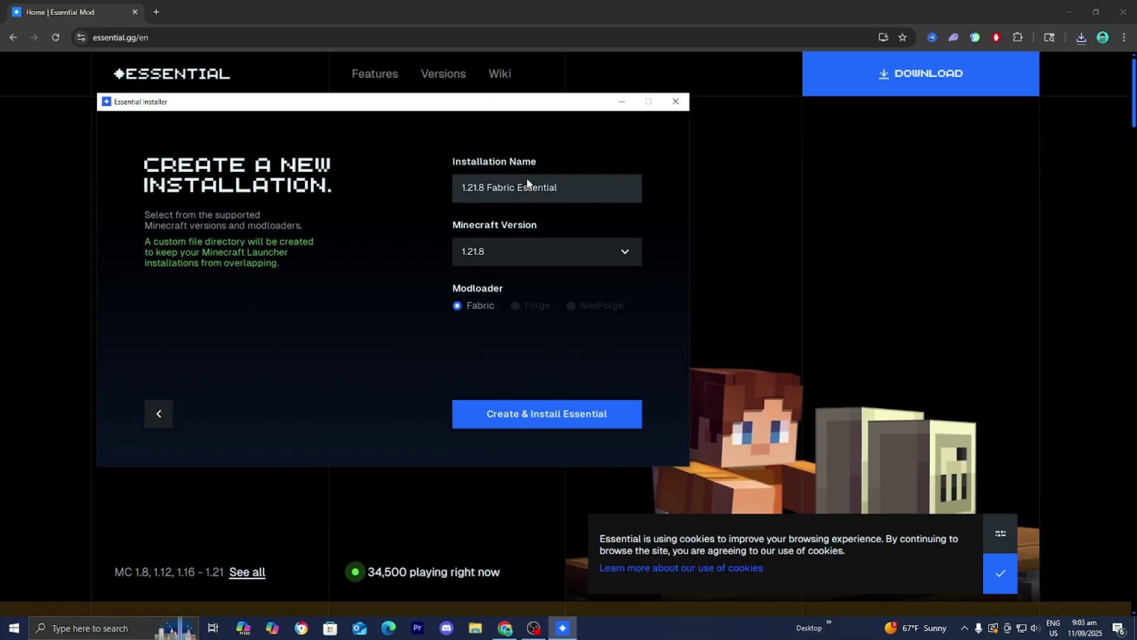
{"action": "left_click", "coordinate": [519, 249]}
{"action": "scroll", "coordinate": [527, 356], "scroll_direction": "down", "scroll_amount": 2}
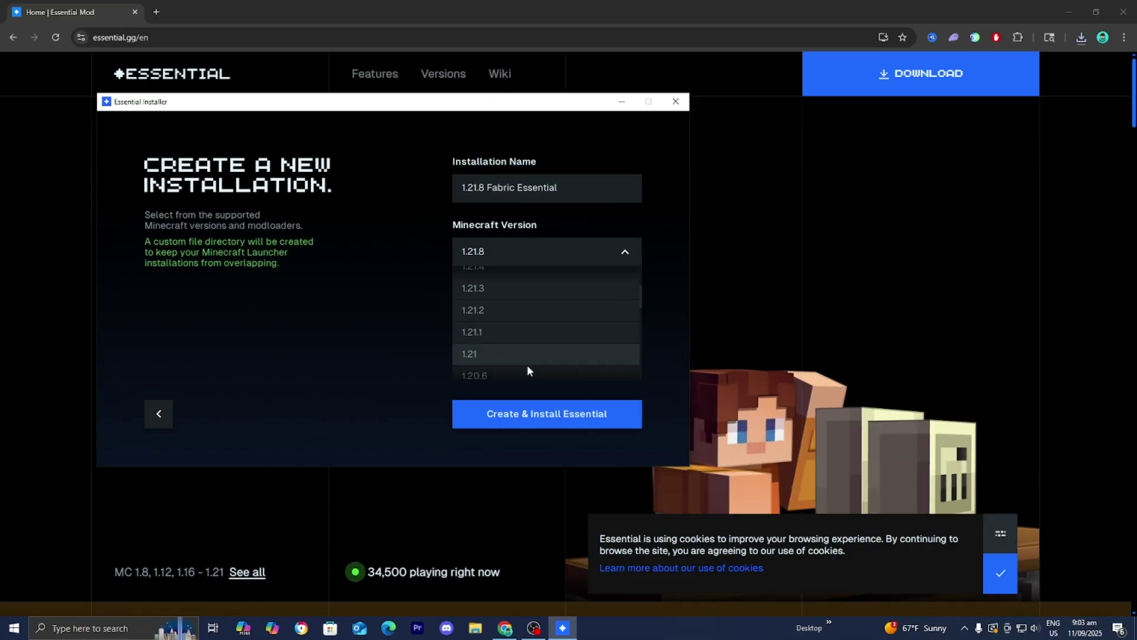
{"action": "scroll", "coordinate": [527, 365], "scroll_direction": "down", "scroll_amount": 5}
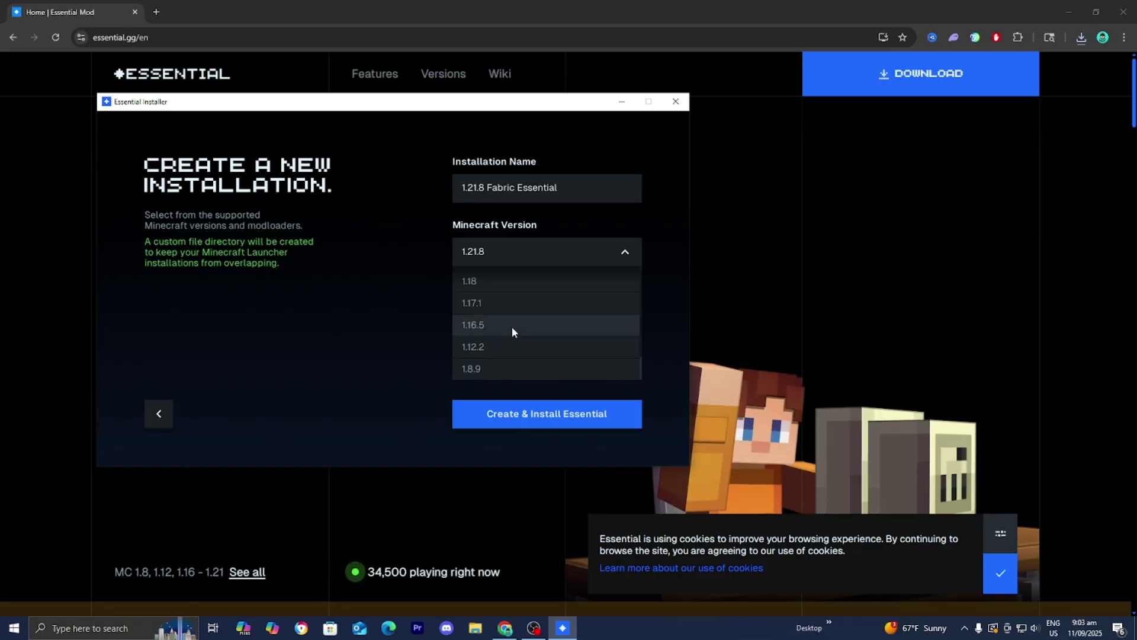
{"action": "scroll", "coordinate": [512, 326], "scroll_direction": "up", "scroll_amount": 7}
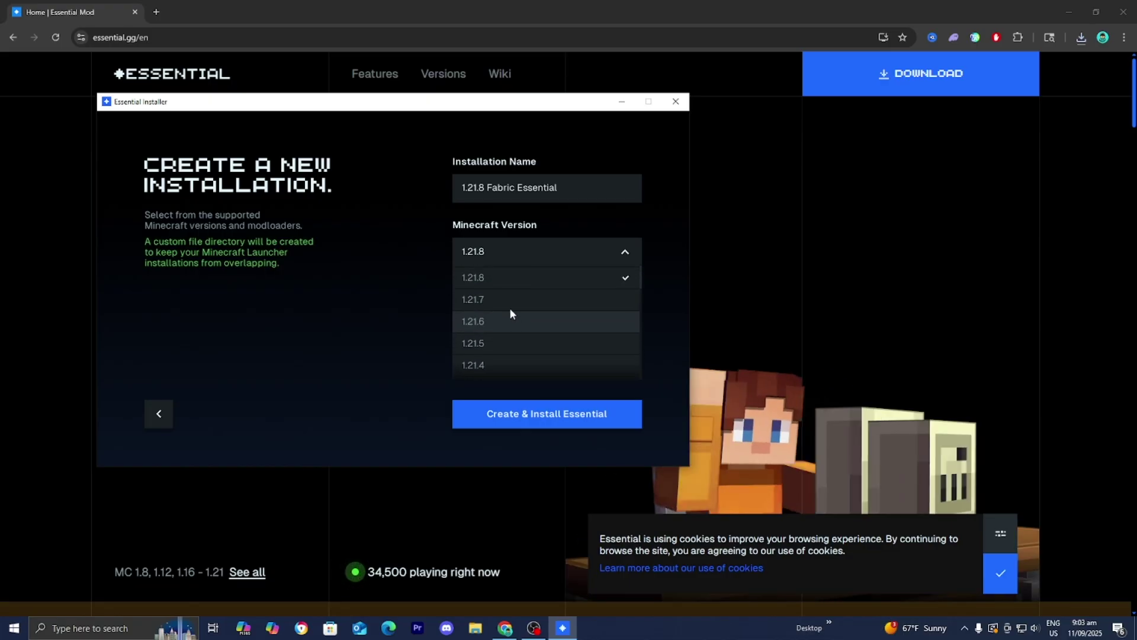
{"action": "left_click", "coordinate": [502, 285]}
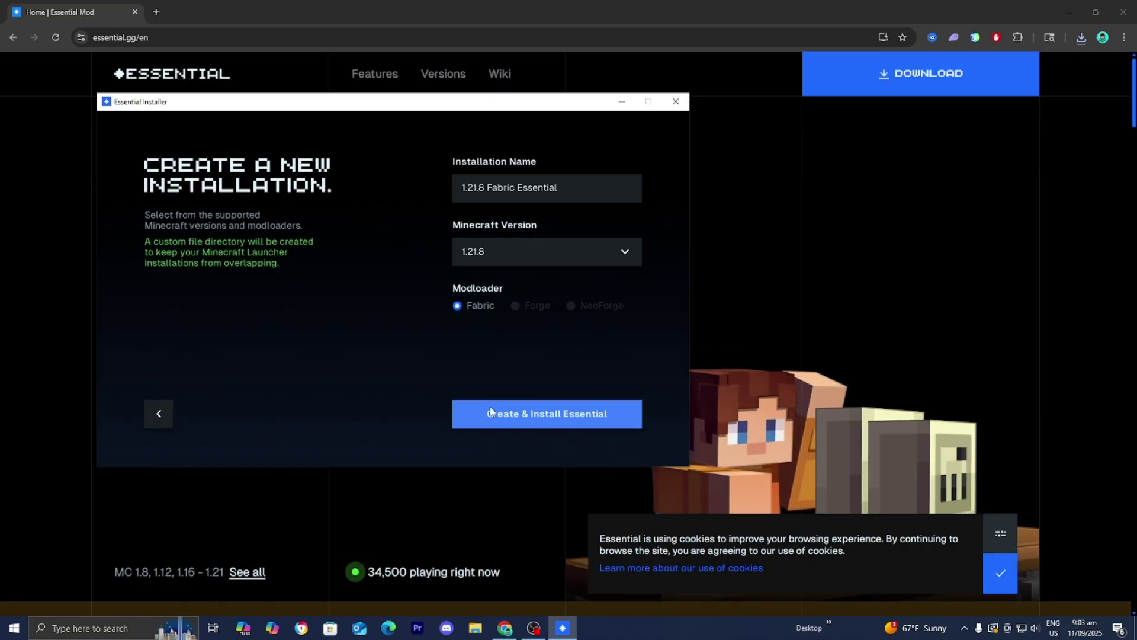
{"action": "left_click", "coordinate": [491, 412]}
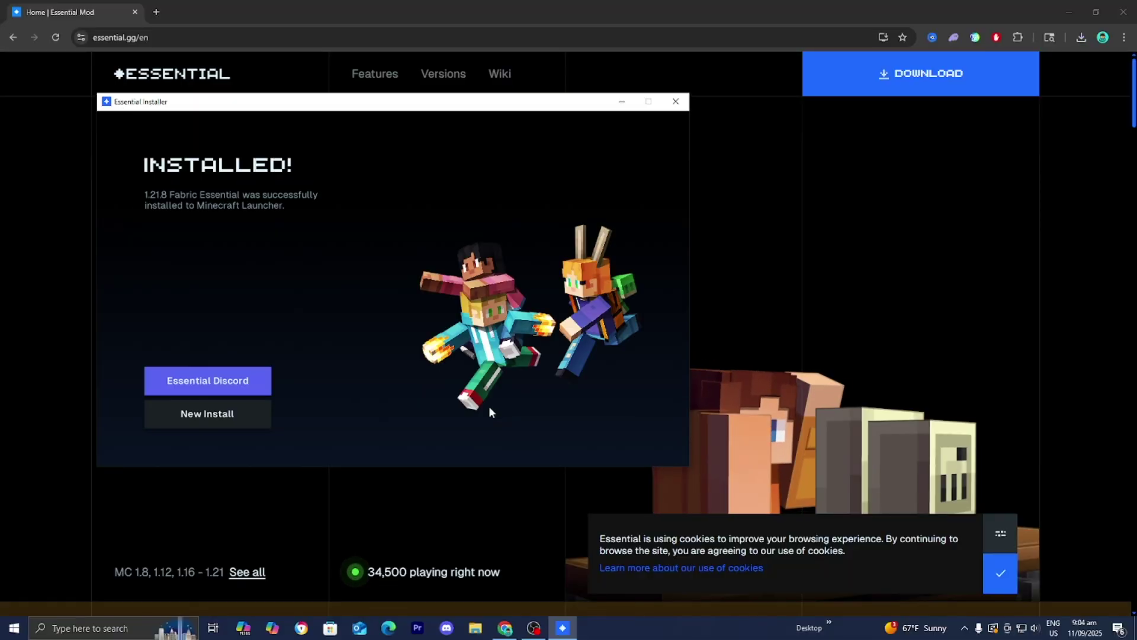
Close the installer, start Minecraft Launcher and select the 1.21.8 Fabric Essential installation
{"action": "left_click", "coordinate": [676, 102]}
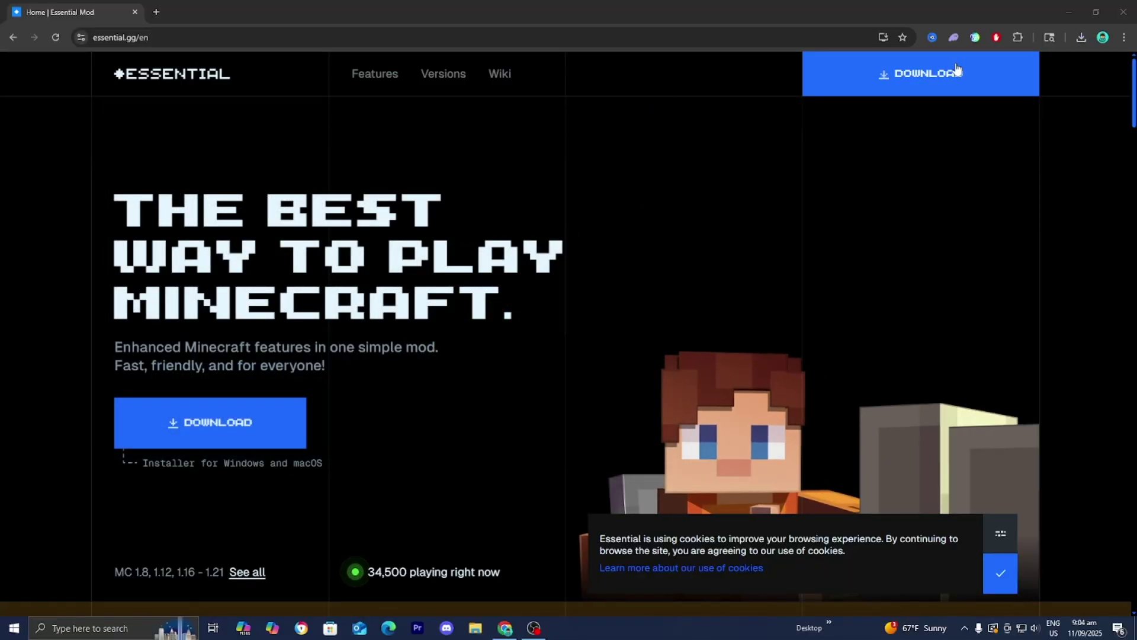
{"action": "left_click", "coordinate": [1067, 8]}
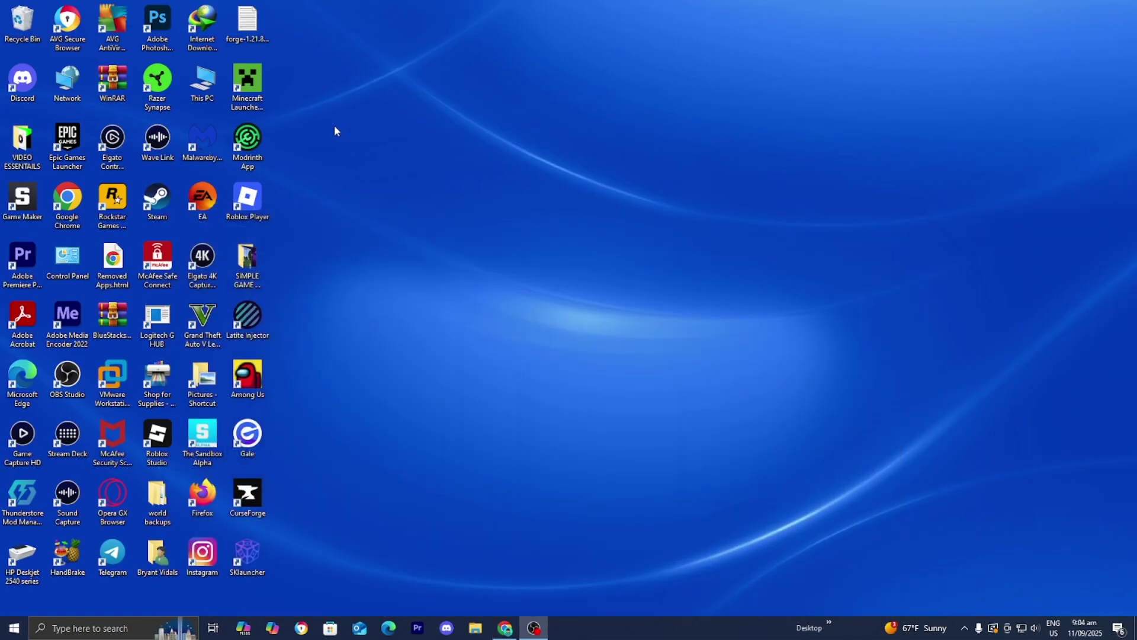
{"action": "double_click", "coordinate": [261, 88]}
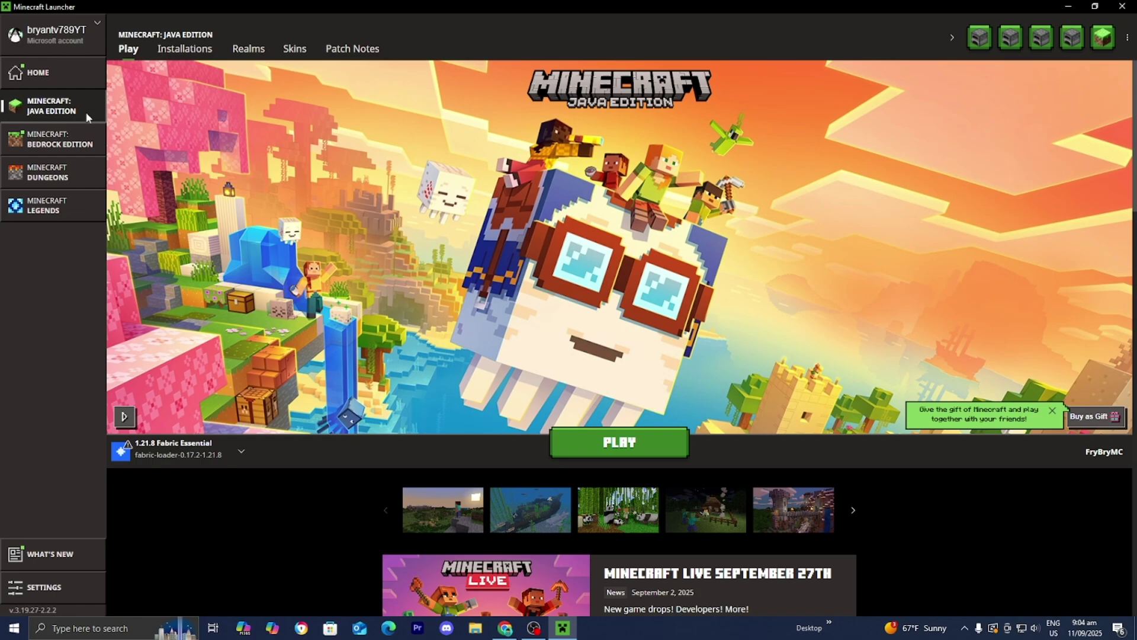
{"action": "left_click", "coordinate": [154, 449]}
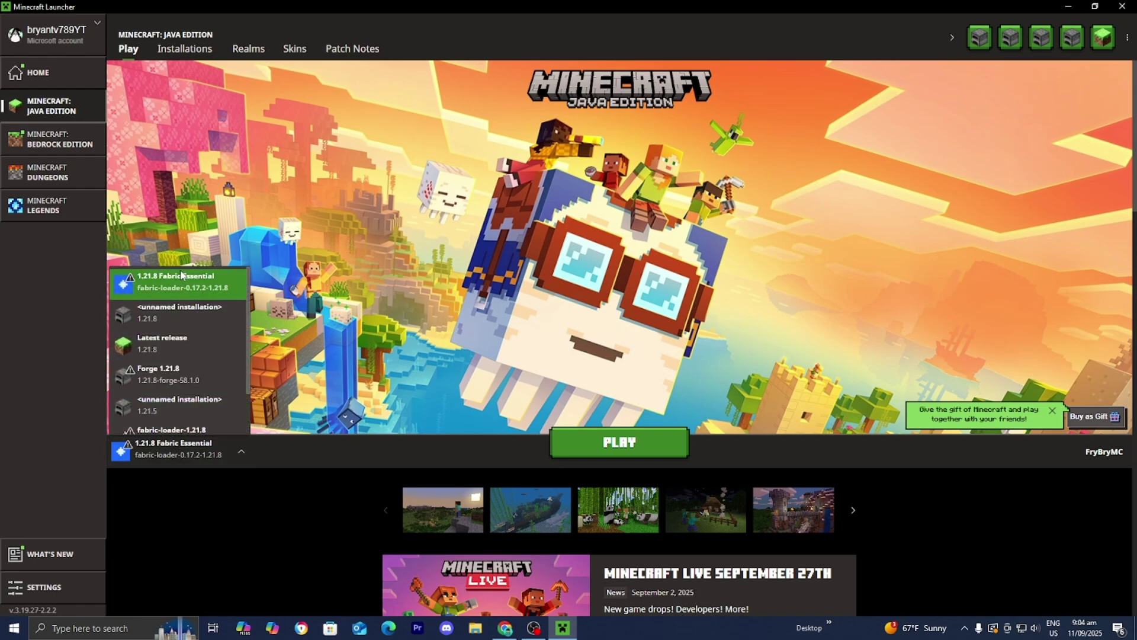
{"action": "left_click", "coordinate": [188, 290]}
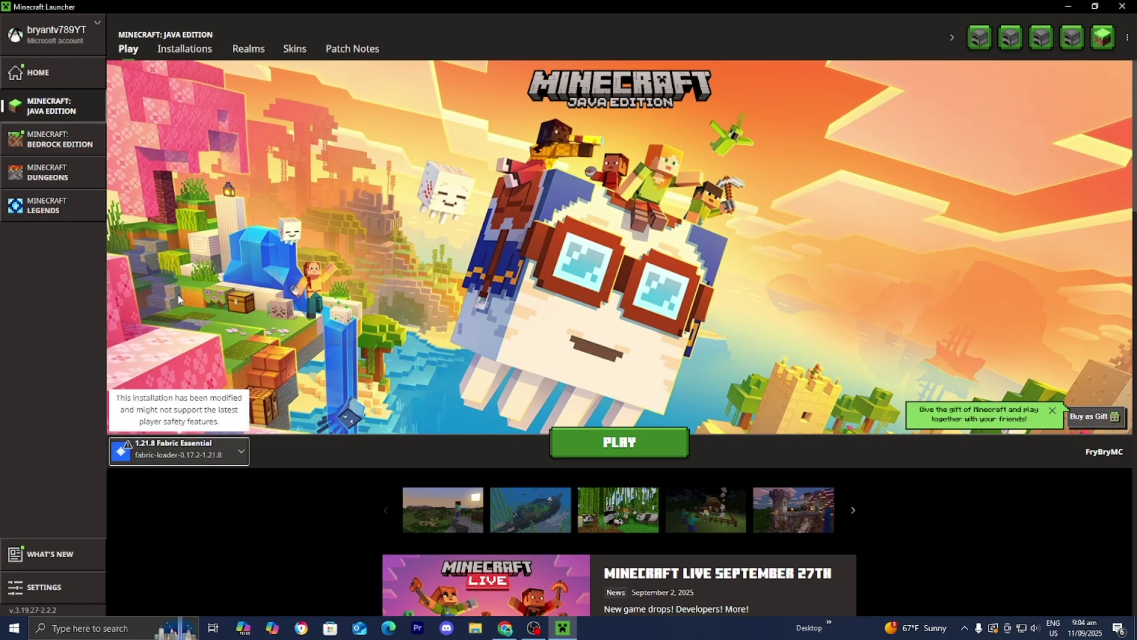
Launch 1.21.8 Fabric Essential from the Installations tab, accepting the modified-installation warning
{"action": "left_click", "coordinate": [185, 50]}
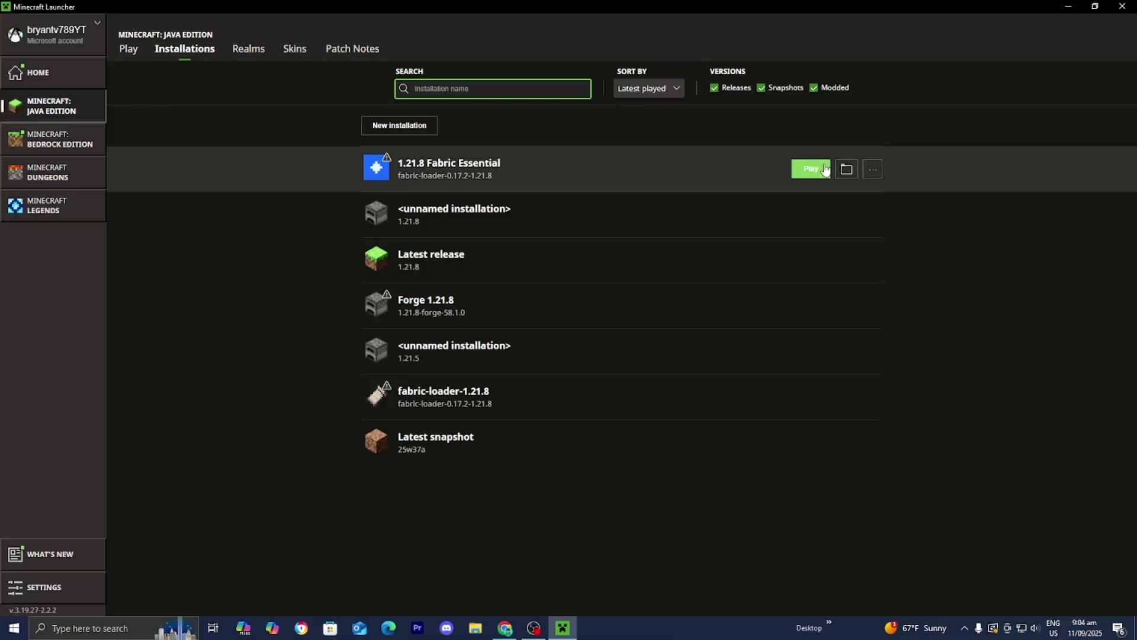
{"action": "left_click", "coordinate": [824, 166]}
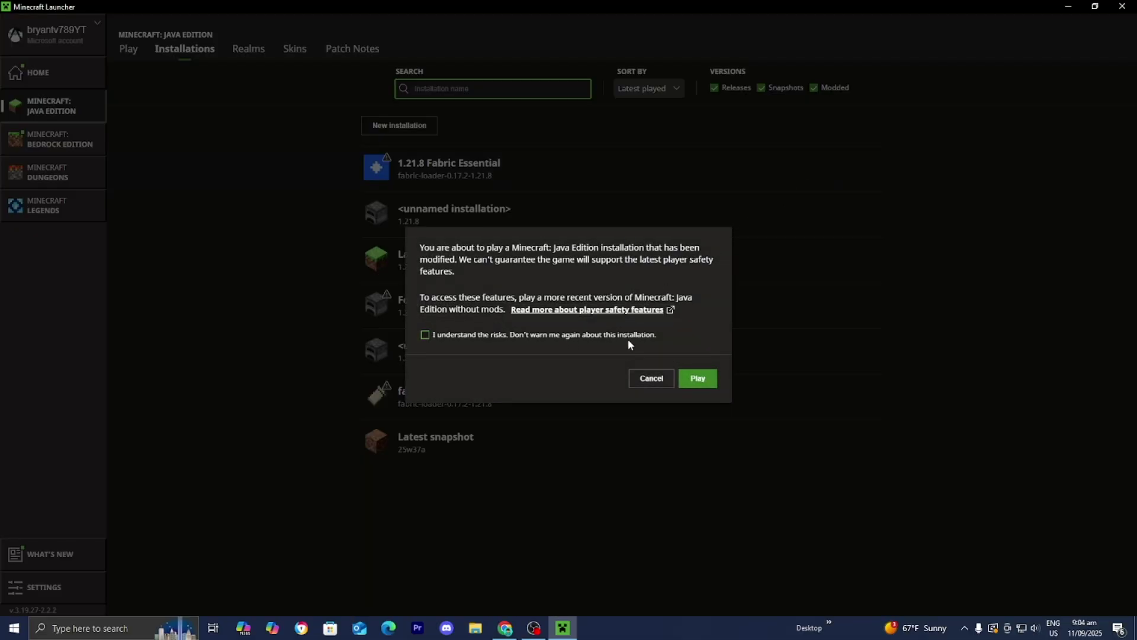
{"action": "left_click", "coordinate": [695, 382]}
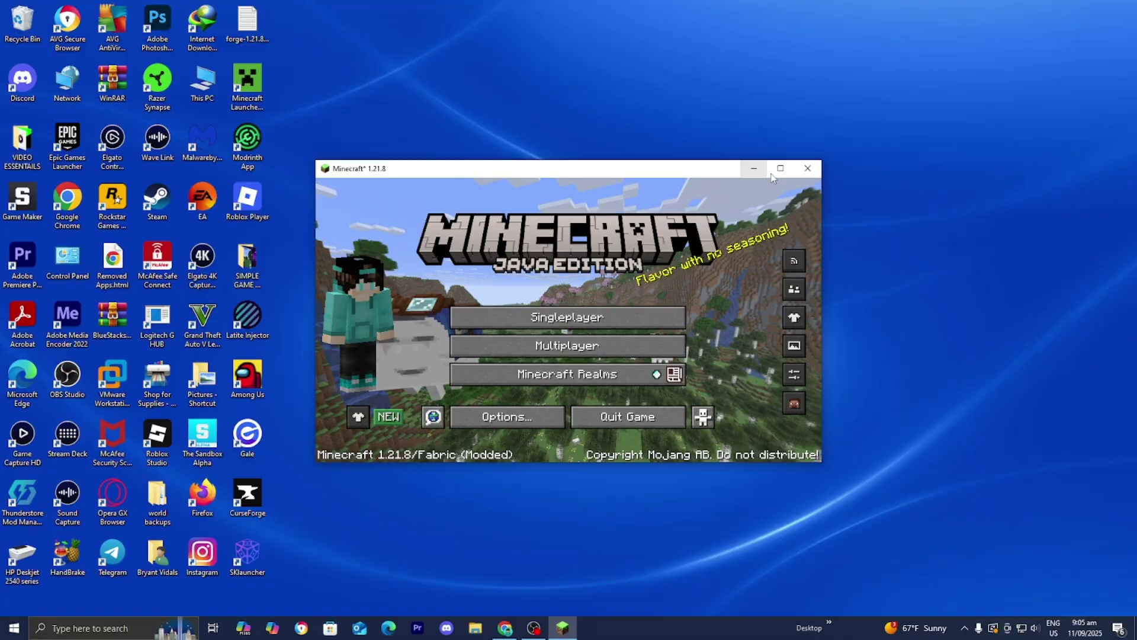
{"action": "left_click", "coordinate": [797, 169]}
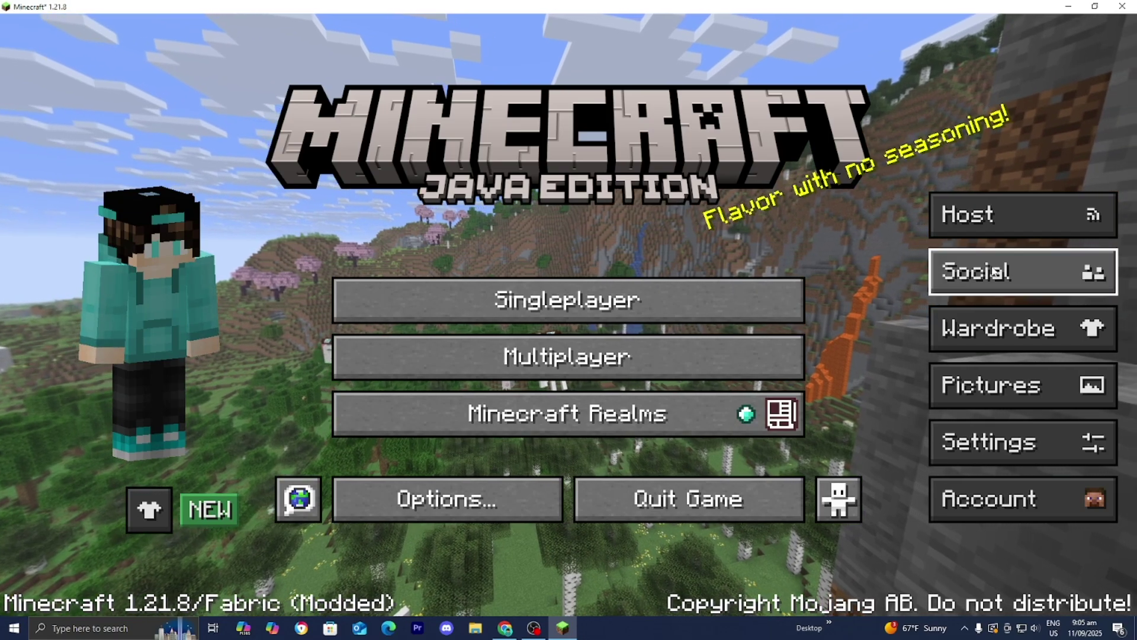
{"action": "left_click", "coordinate": [948, 280]}
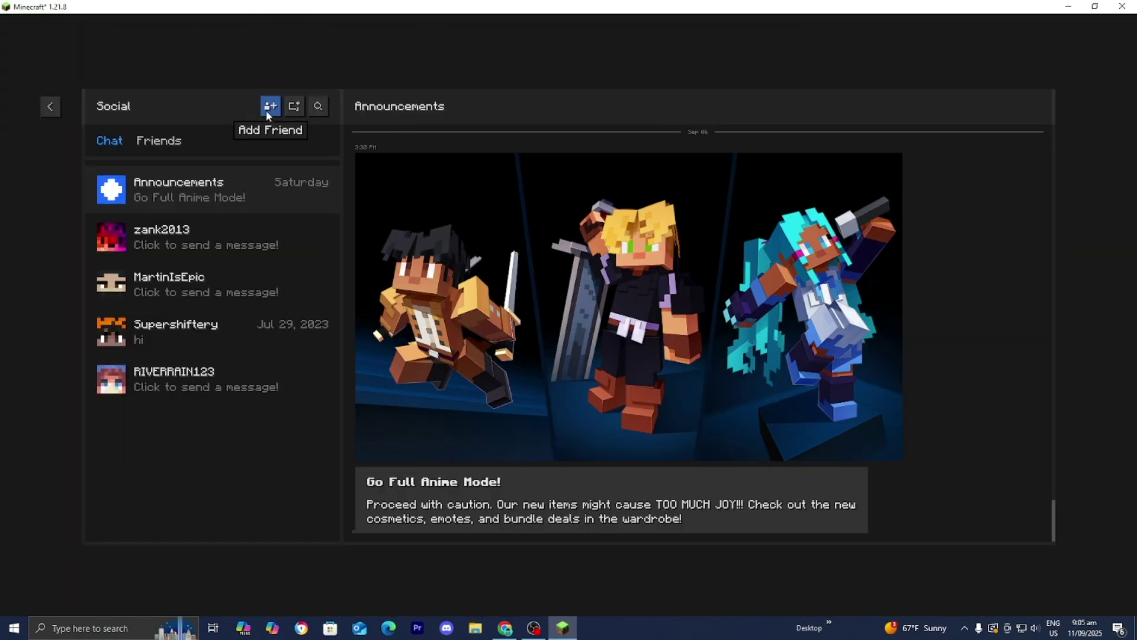
{"action": "left_click", "coordinate": [268, 113]}
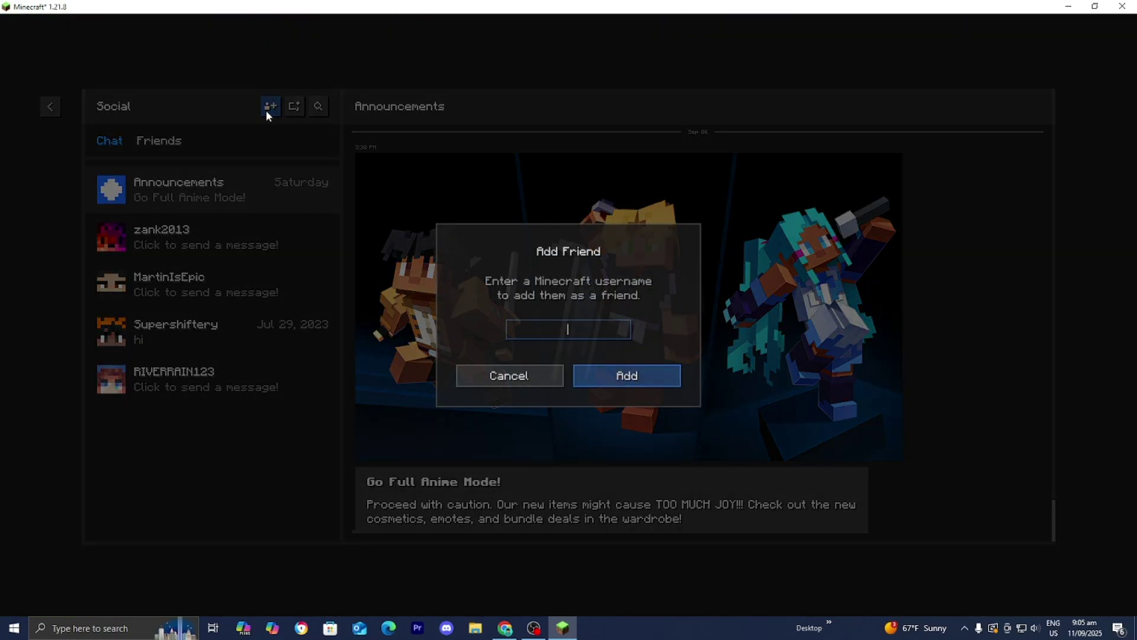
{"action": "left_click", "coordinate": [648, 377]}
{"action": "left_click", "coordinate": [559, 375]}
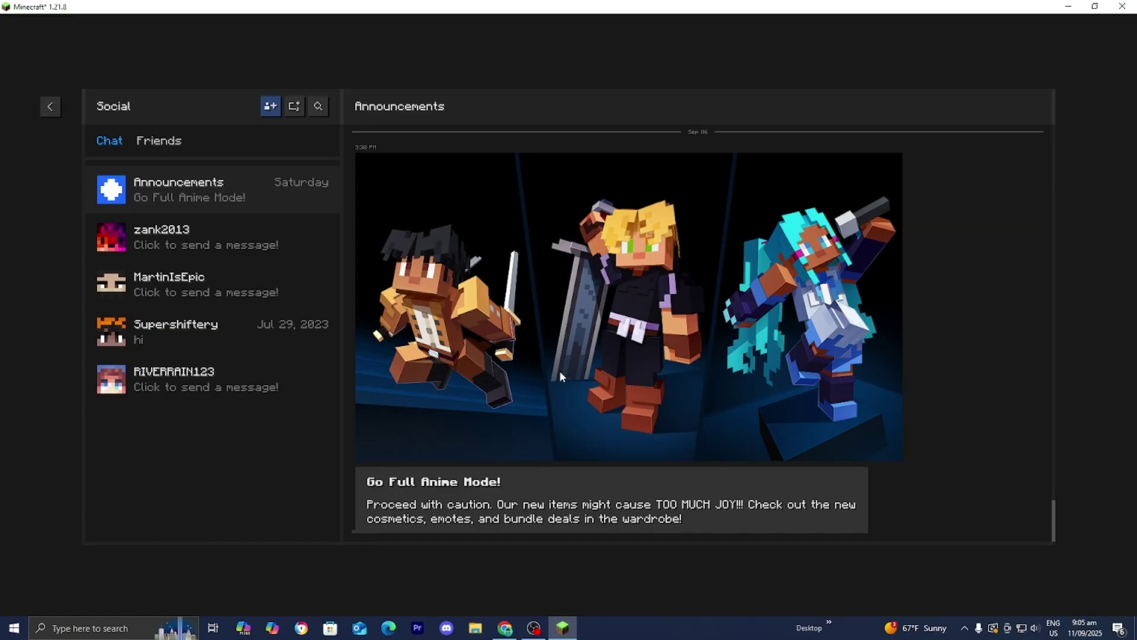
{"action": "left_click", "coordinate": [50, 106]}
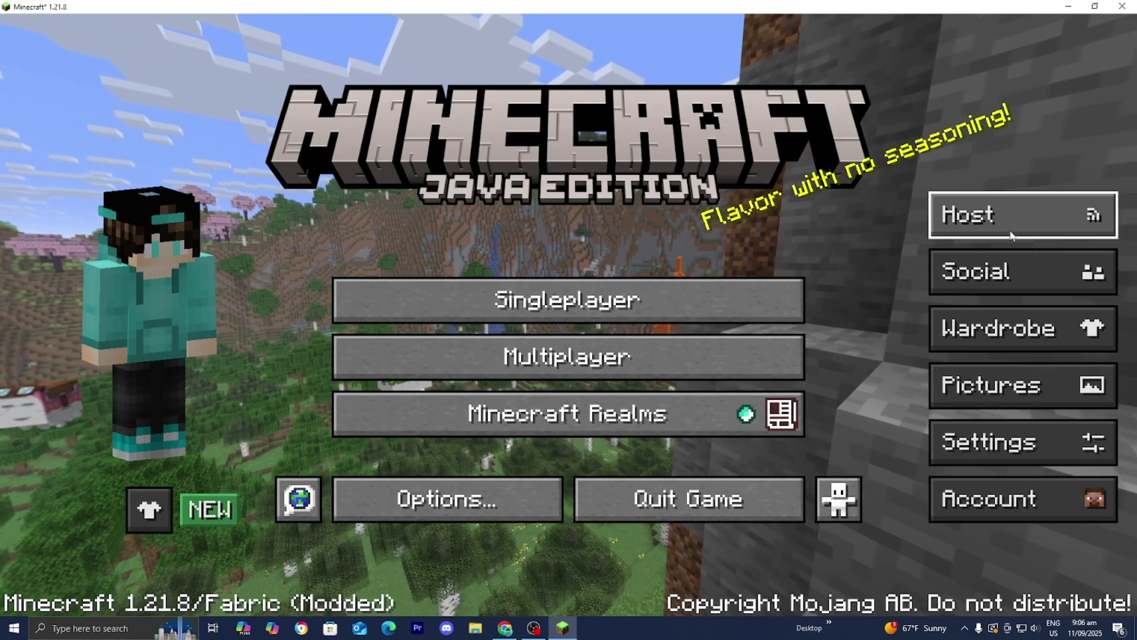
Host the New World with Creative mode, Normal difficulty and cheats on
{"action": "left_click", "coordinate": [995, 226]}
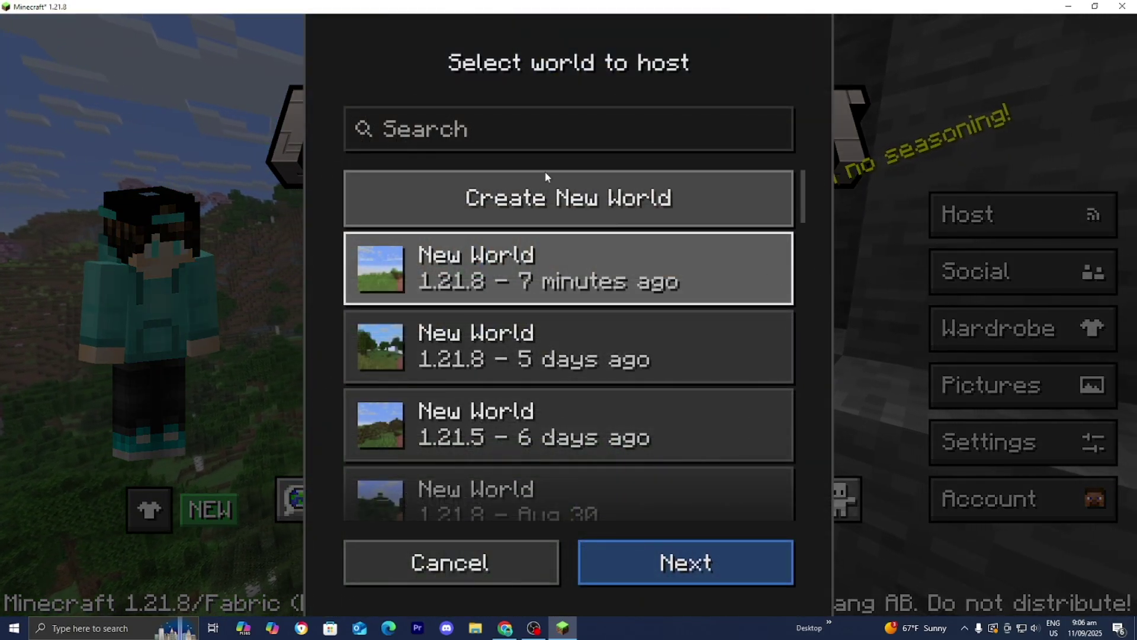
{"action": "left_click", "coordinate": [668, 549]}
{"action": "left_click", "coordinate": [678, 452]}
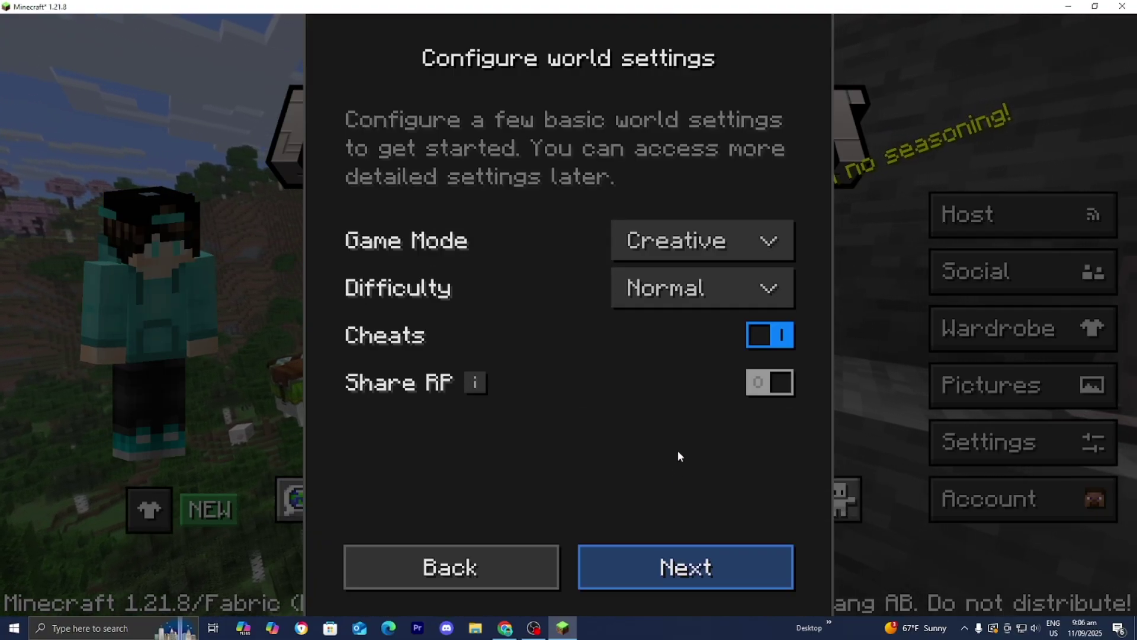
{"action": "left_click", "coordinate": [691, 569]}
Invite all four friends, including the offline one, and start the hosted world
{"action": "left_click", "coordinate": [773, 221]}
{"action": "left_click", "coordinate": [773, 271]}
{"action": "left_click", "coordinate": [773, 321]}
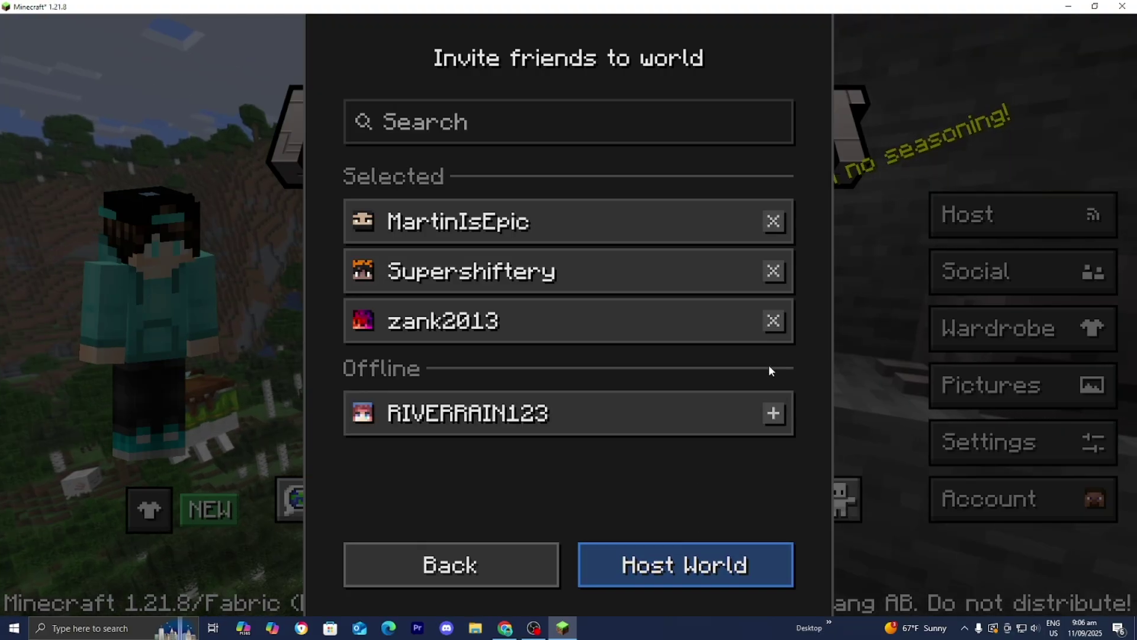
{"action": "left_click", "coordinate": [773, 413]}
{"action": "left_click", "coordinate": [709, 545]}
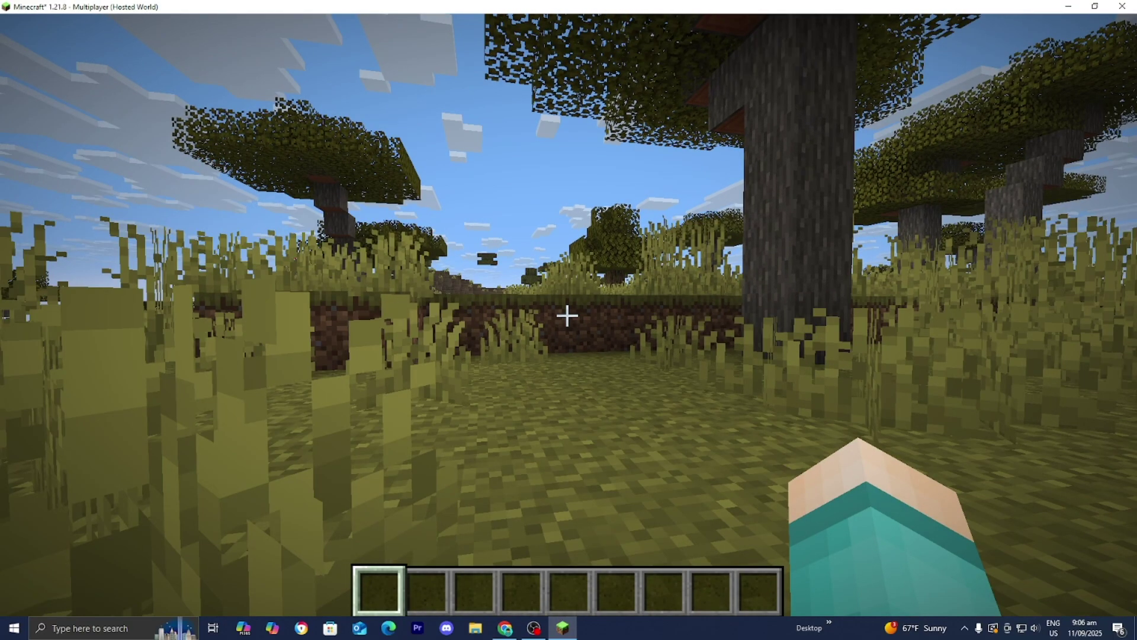
Walk past the acacia tree and over the raised ground to the riverside trees
{"action": "key", "text": "w"}
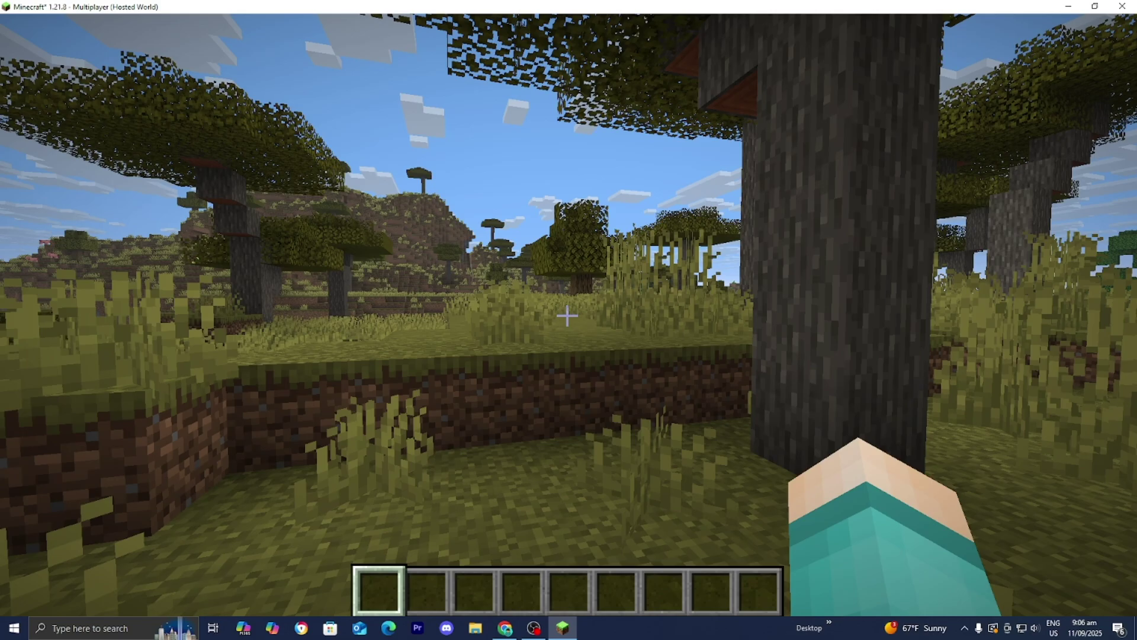
{"action": "mouse_move", "coordinate": [567, 315]}
{"action": "key", "text": "w"}
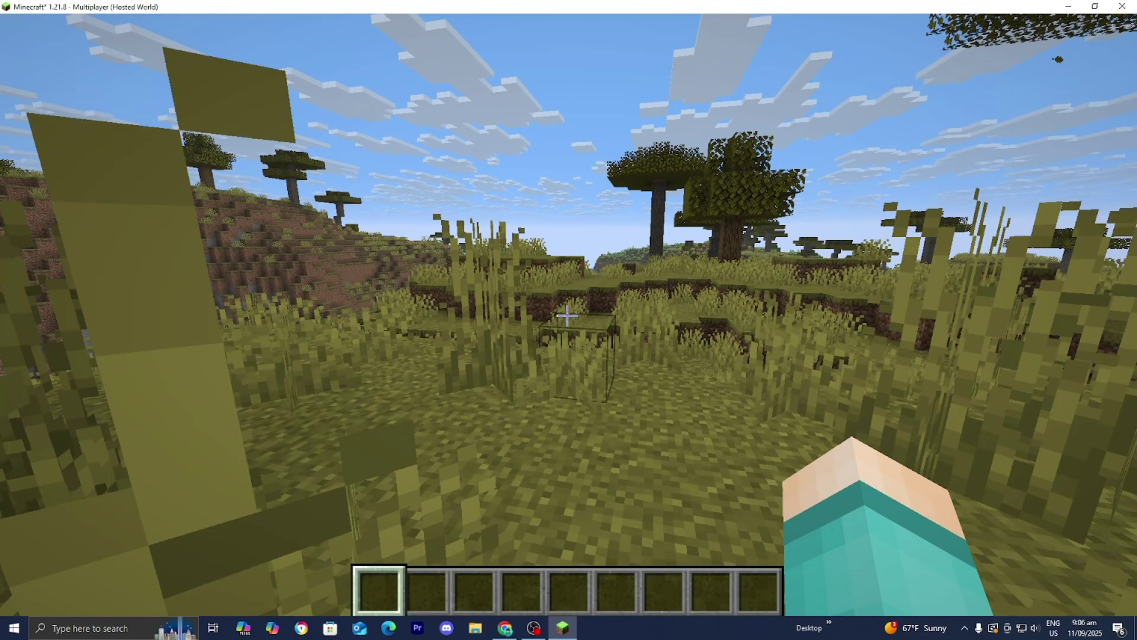
{"action": "key", "text": "w"}
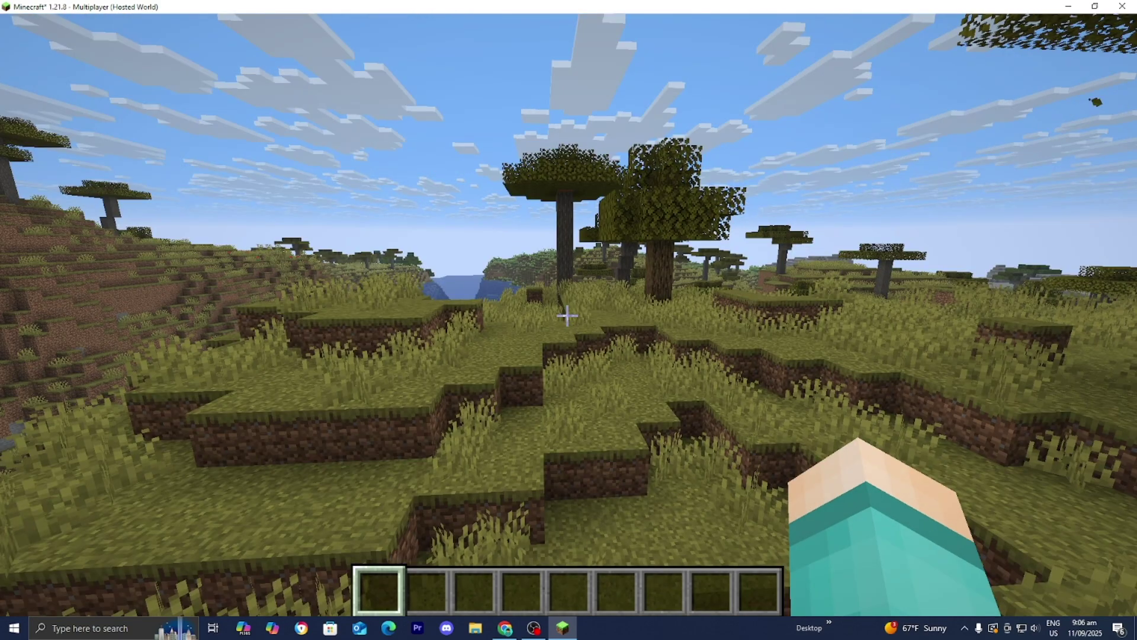
{"action": "key", "text": "w"}
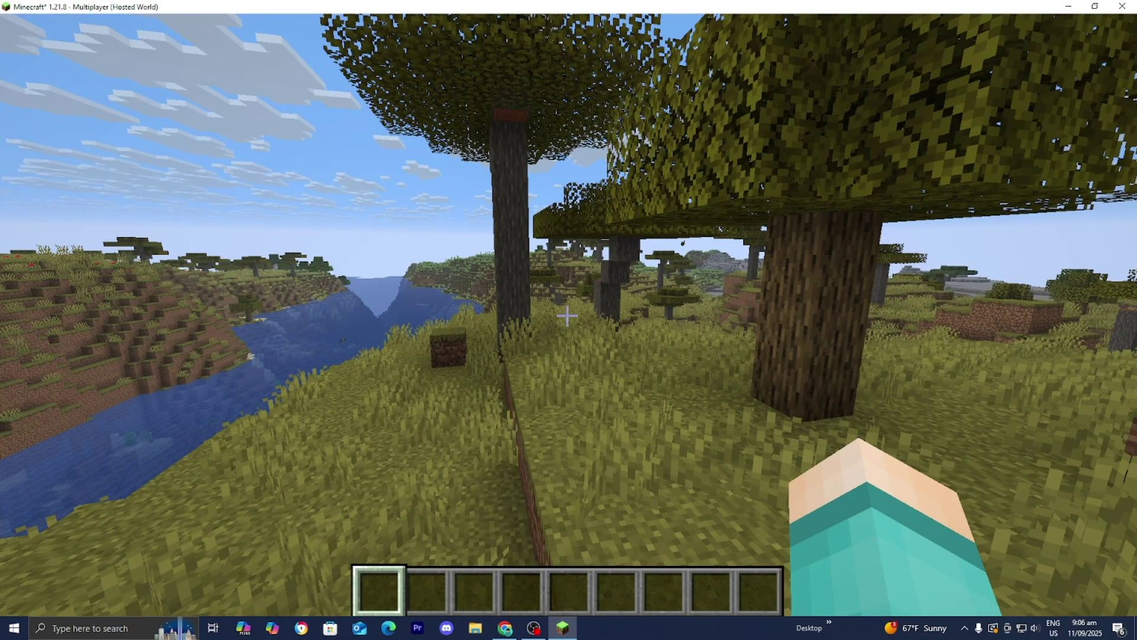